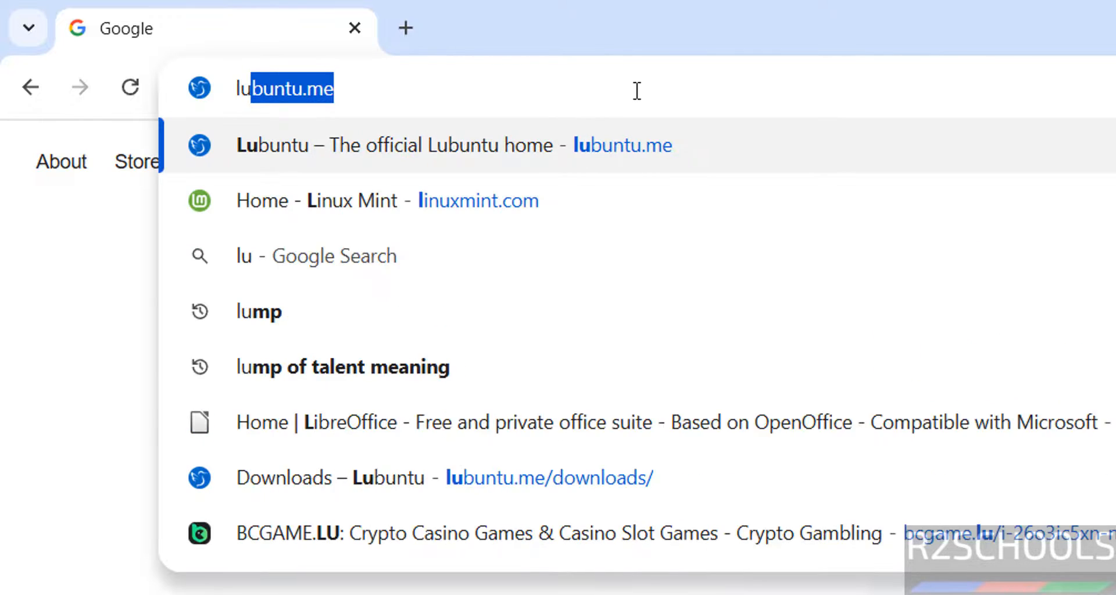
# Step: Load lubuntu.me and go to its Downloads page
pyautogui.write('.m')
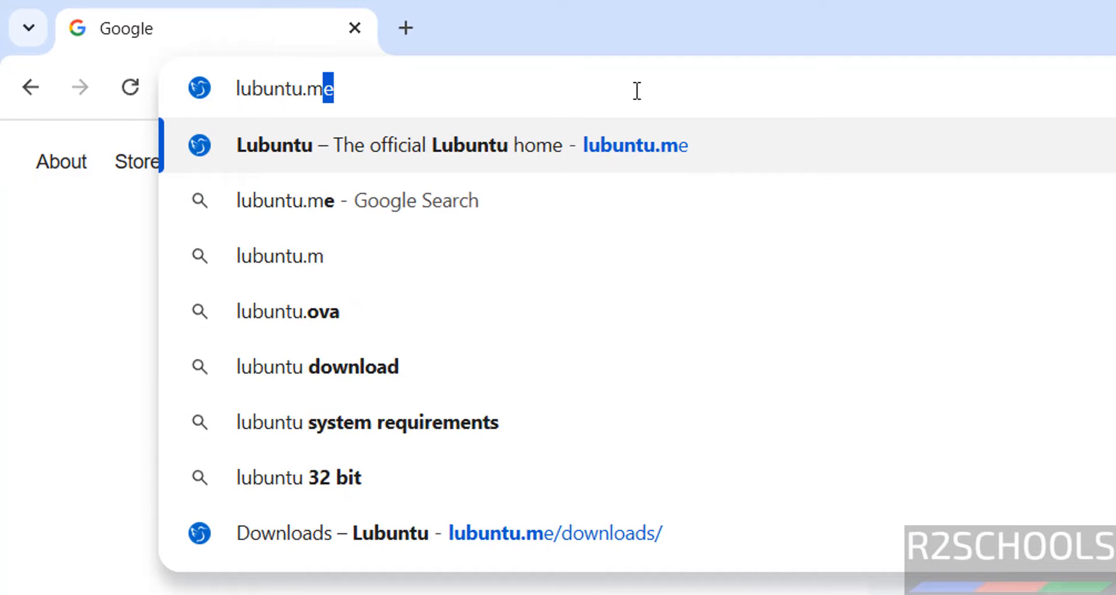
pyautogui.press('Return')
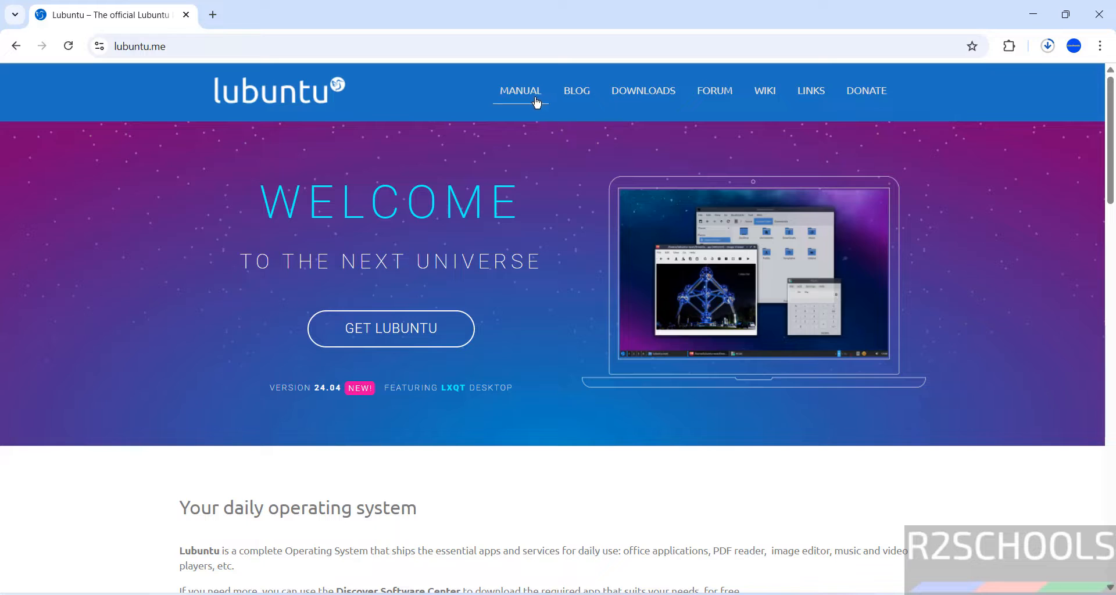
pyautogui.click(641, 103)
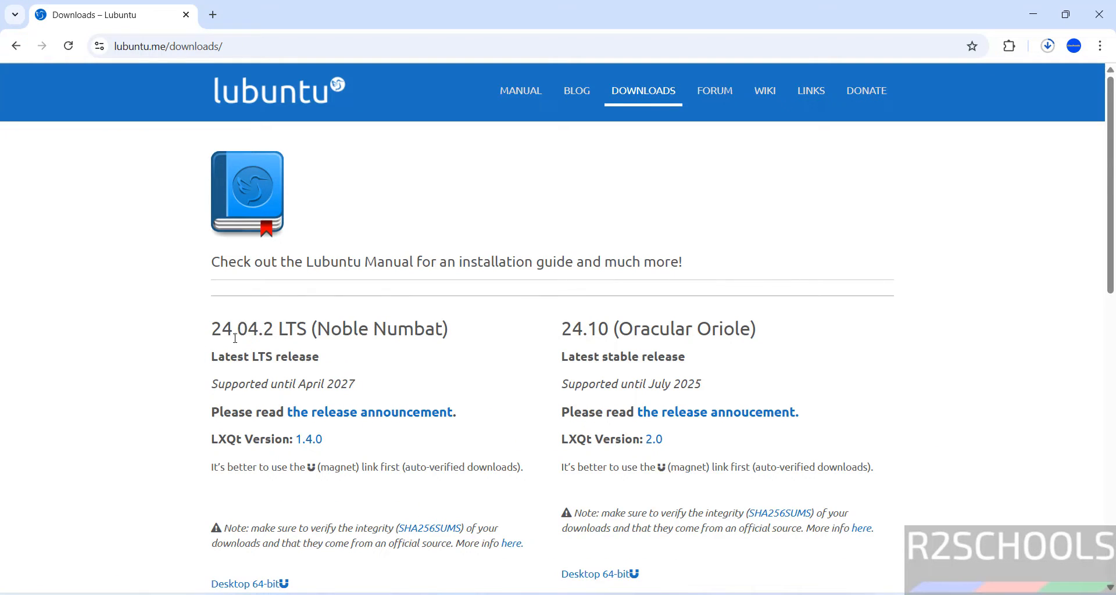
# Step: Open the 24.04.2 LTS Desktop 64-bit release page and scroll to its file list
pyautogui.doubleClick(205, 355)
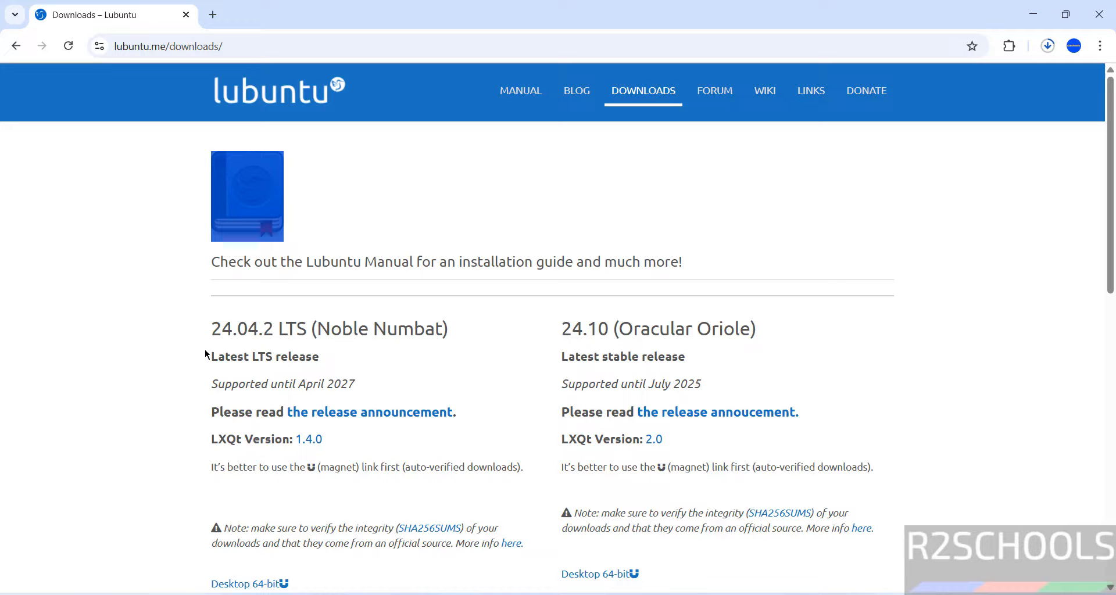
pyautogui.scroll(-3, 205, 354)
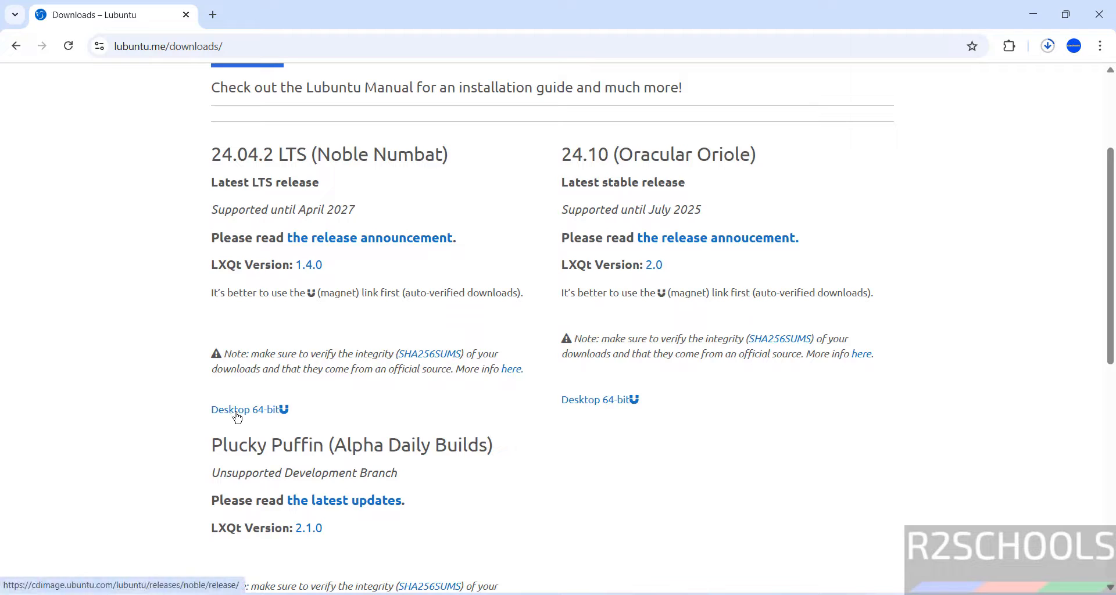
pyautogui.click(237, 410)
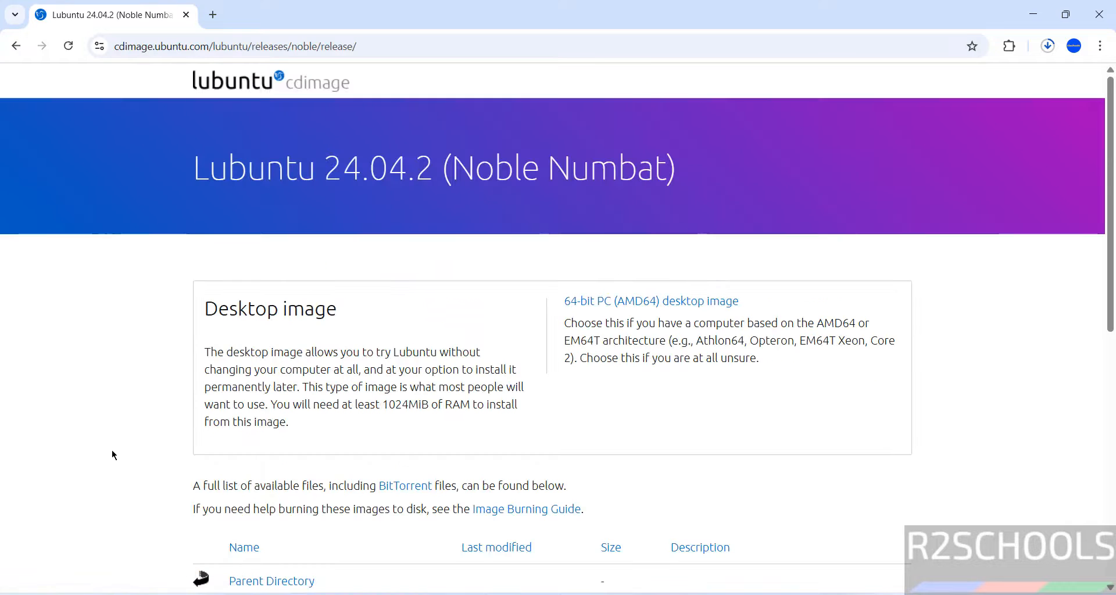
pyautogui.scroll(-8, 161, 453)
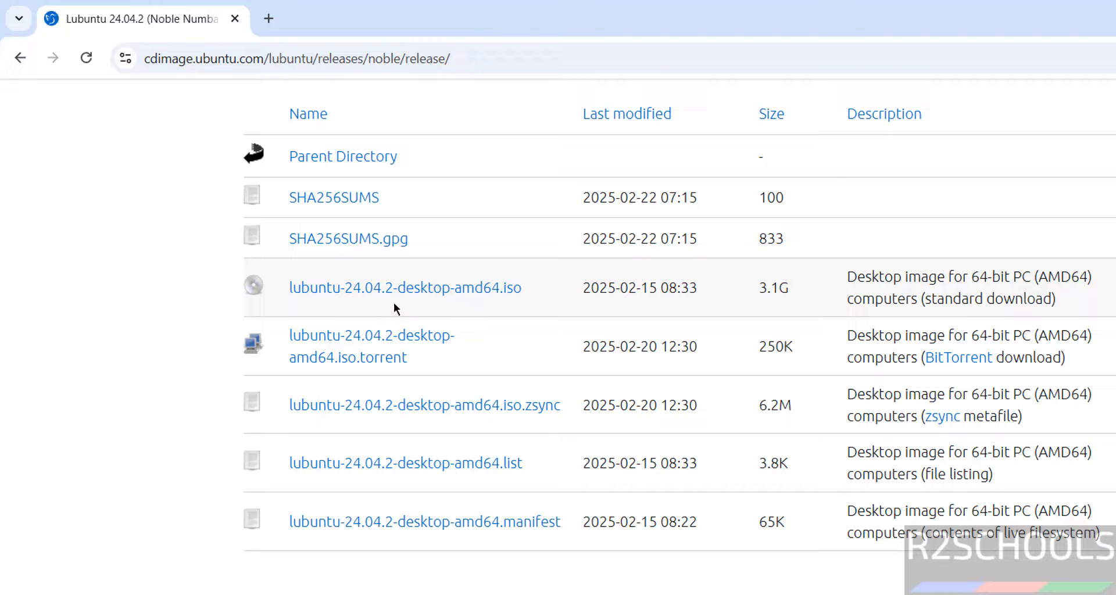
# Step: Download lubuntu-24.04.2-desktop-amd64.iso, then cancel the duplicate download and remove it from history
pyautogui.click(429, 288)
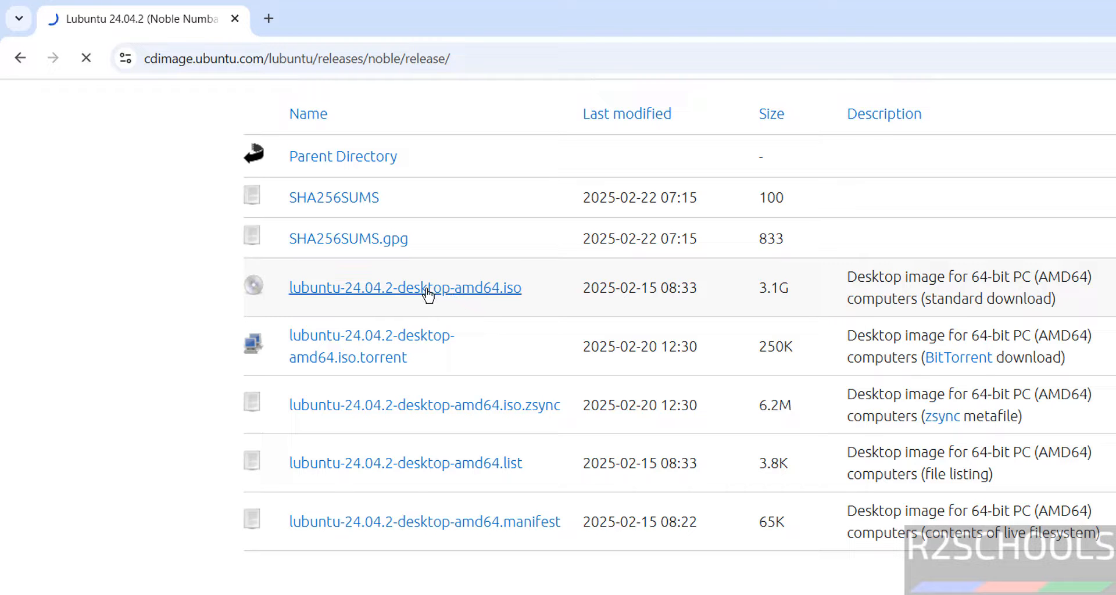
pyautogui.hotkey('ctrl', 'j')
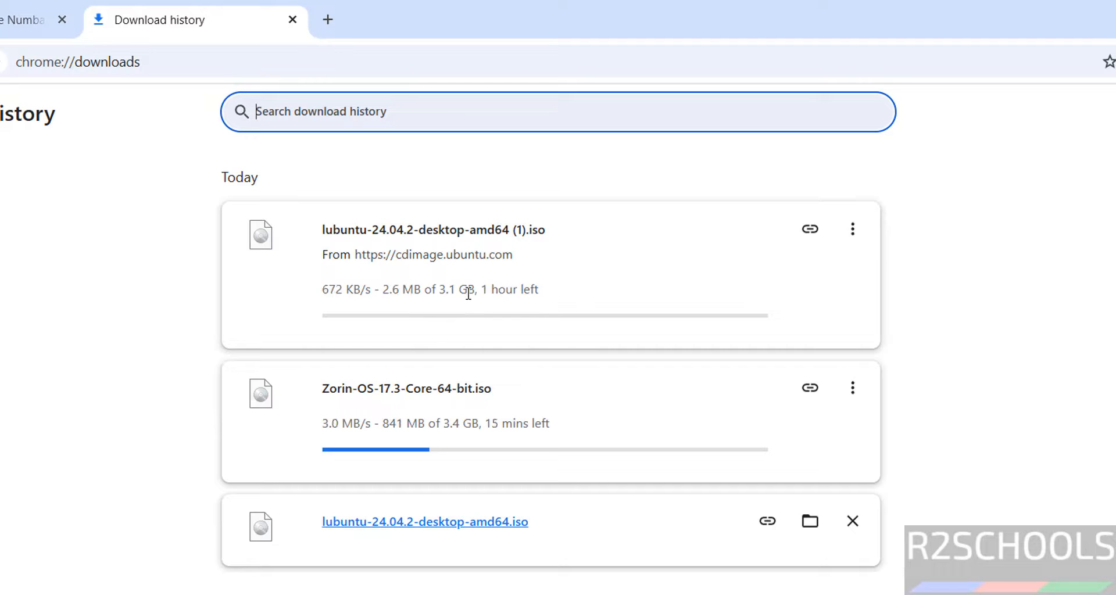
pyautogui.click(852, 229)
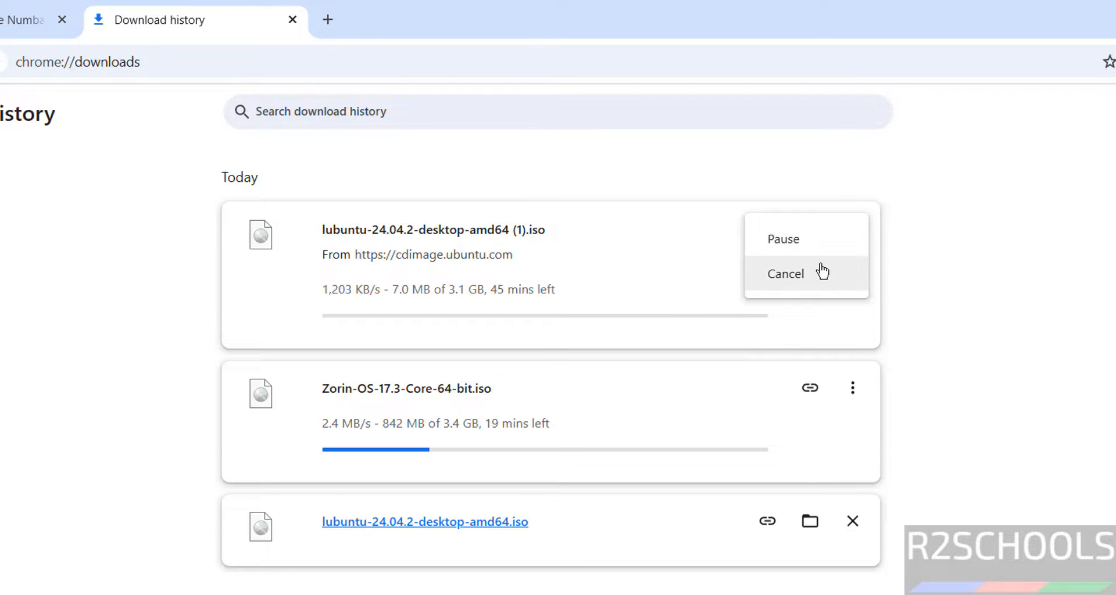
pyautogui.click(822, 273)
pyautogui.click(852, 232)
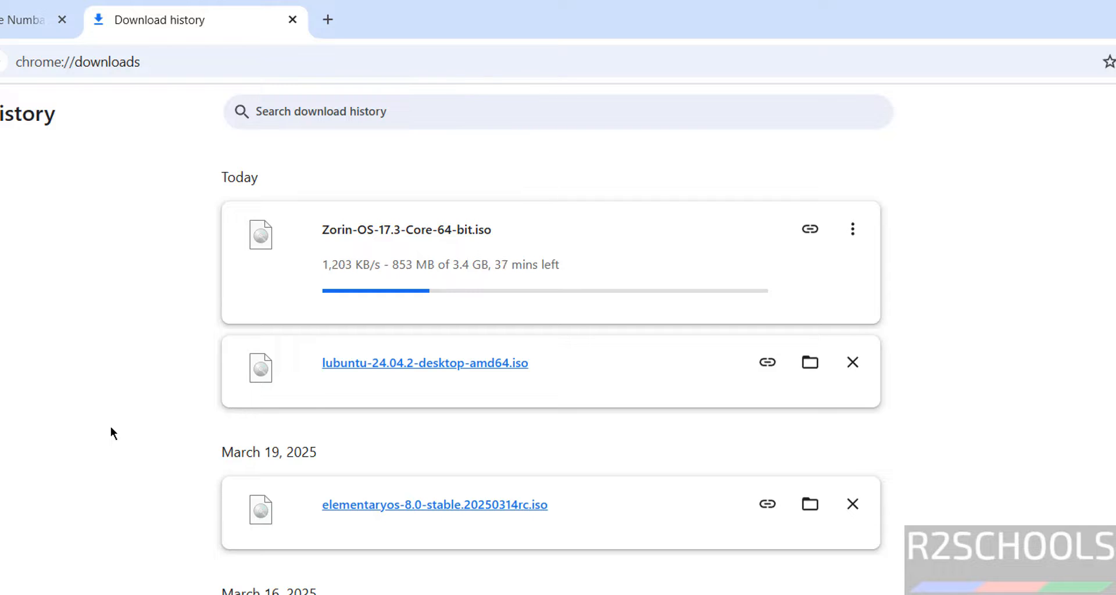
pyautogui.press('super')
# Step: Launch VMware Workstation Pro, close the ub240402vm tab, and begin File > New Virtual Machine
pyautogui.write('vmware')
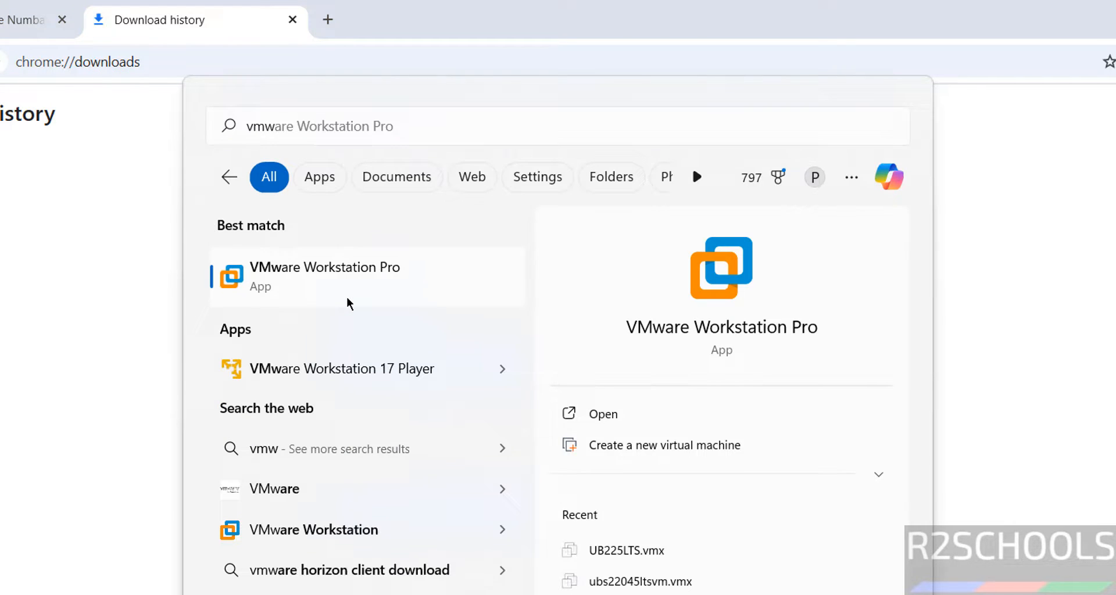
pyautogui.click(347, 297)
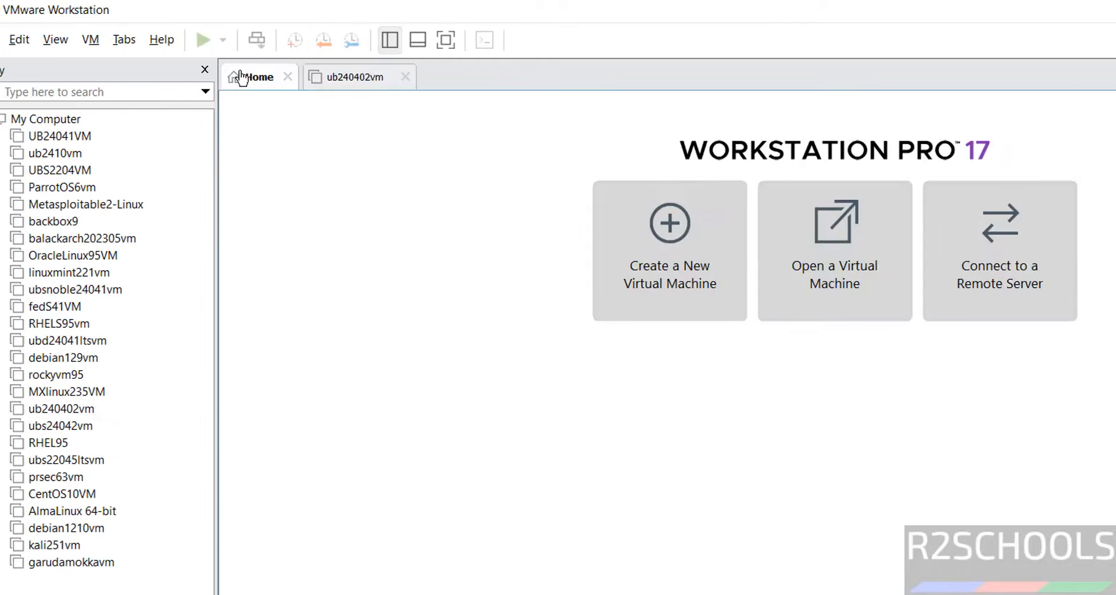
pyautogui.click(405, 77)
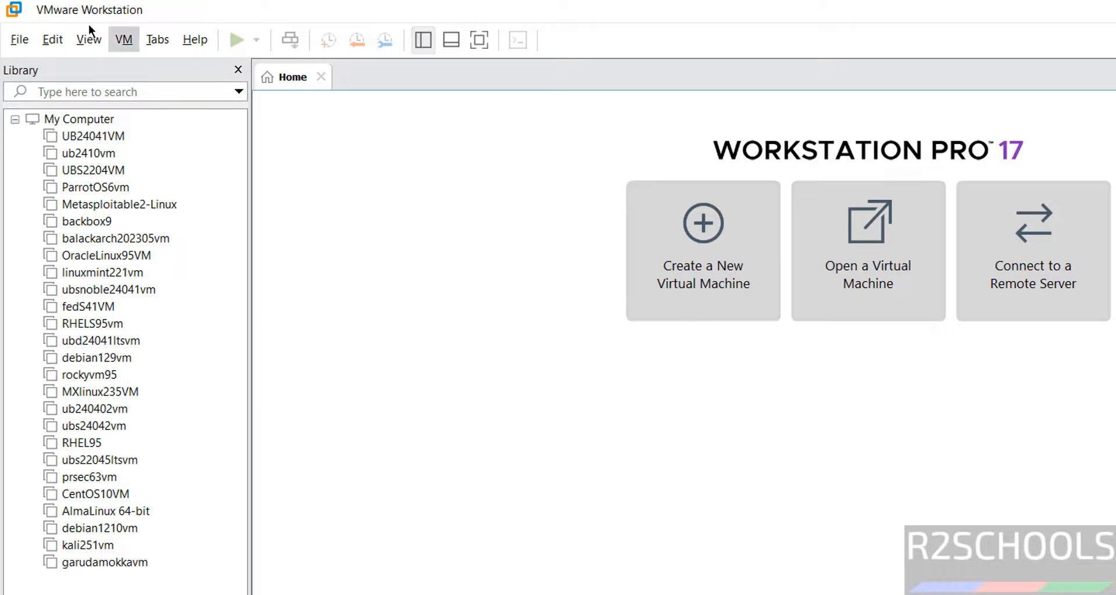
pyautogui.click(20, 40)
pyautogui.click(33, 64)
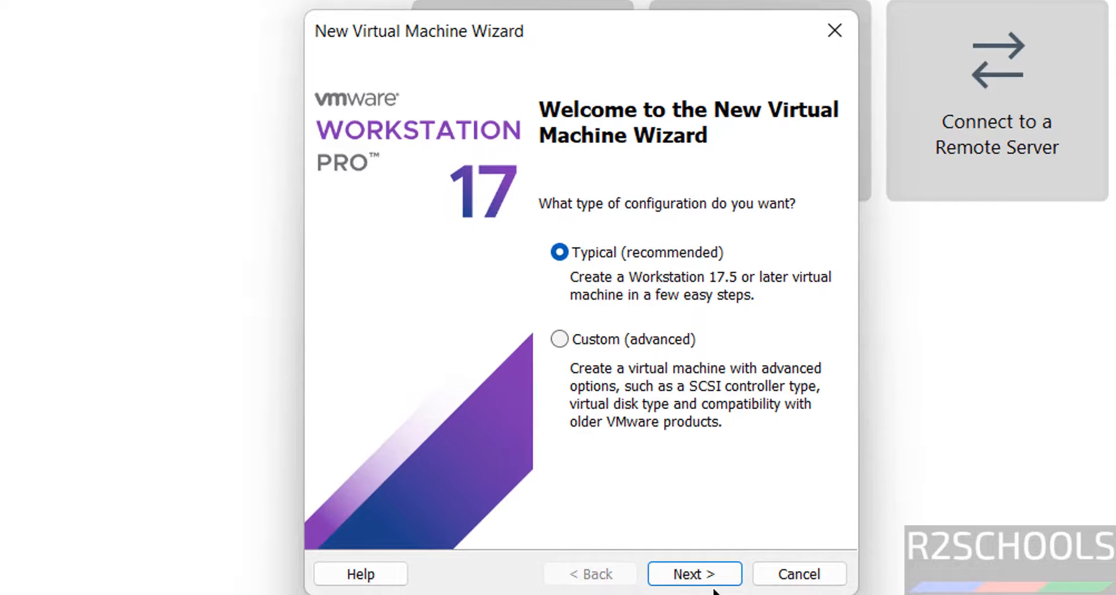
# Step: Keep Typical and set lubuntu-24.04.2-desktop-amd64.iso as the installer disc image
pyautogui.click(721, 583)
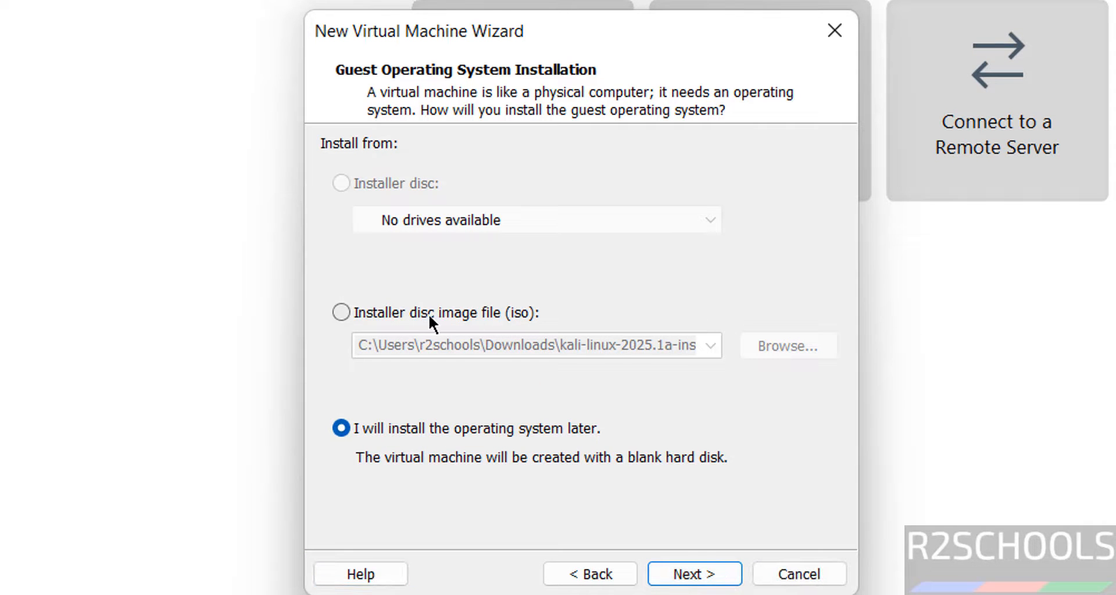
pyautogui.click(427, 314)
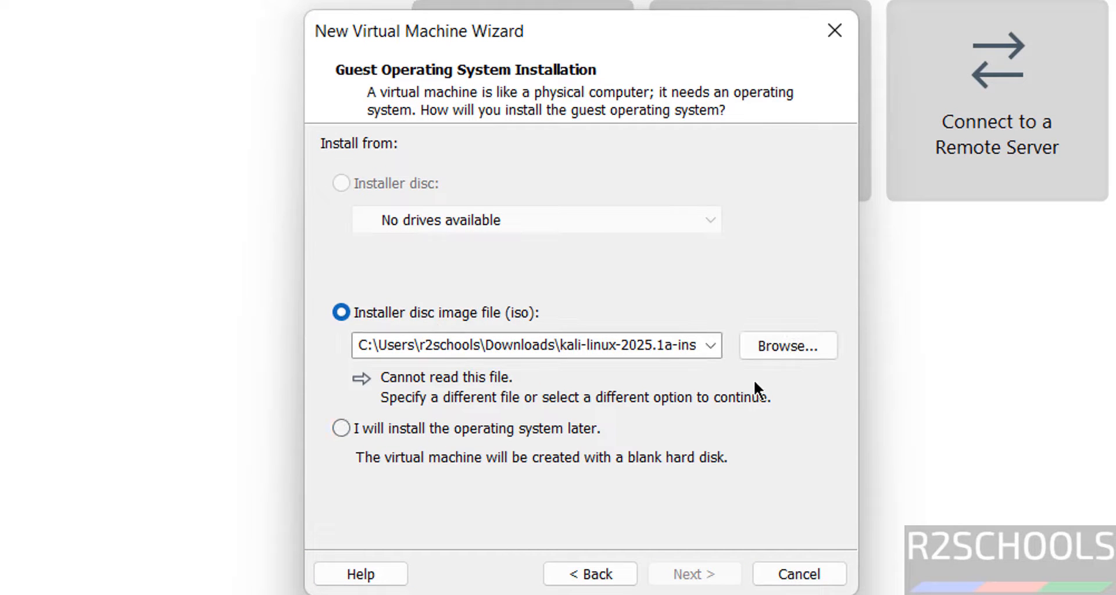
pyautogui.click(800, 351)
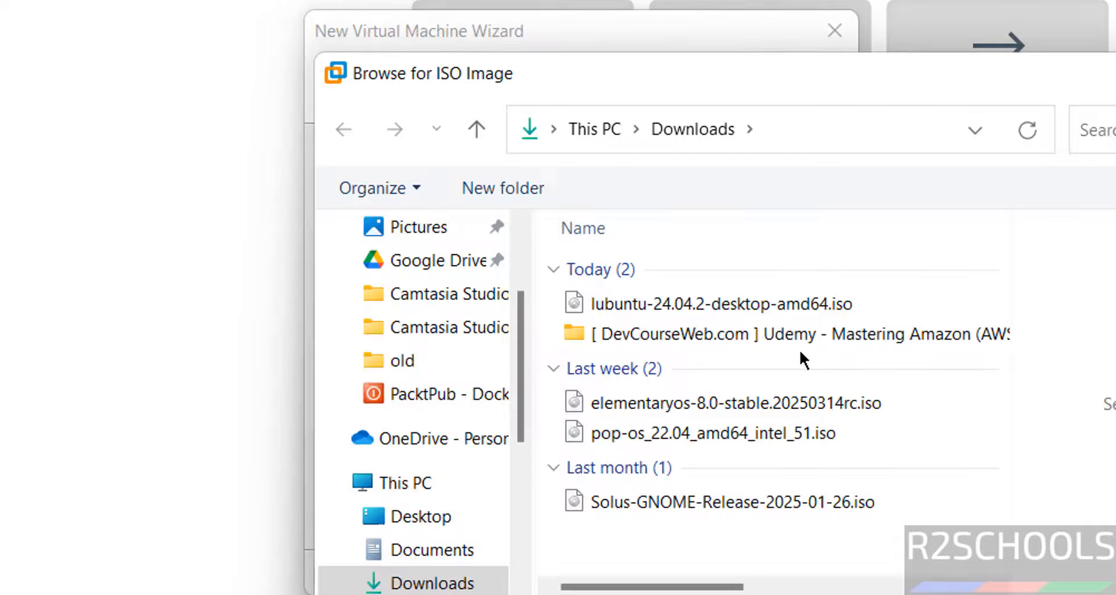
pyautogui.click(708, 313)
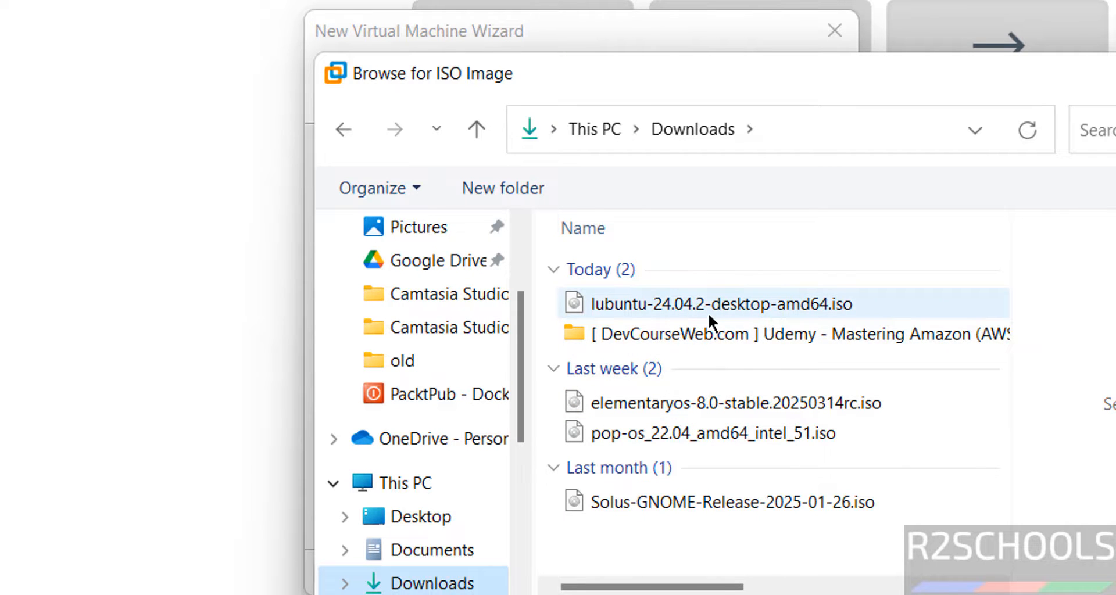
pyautogui.click(708, 312)
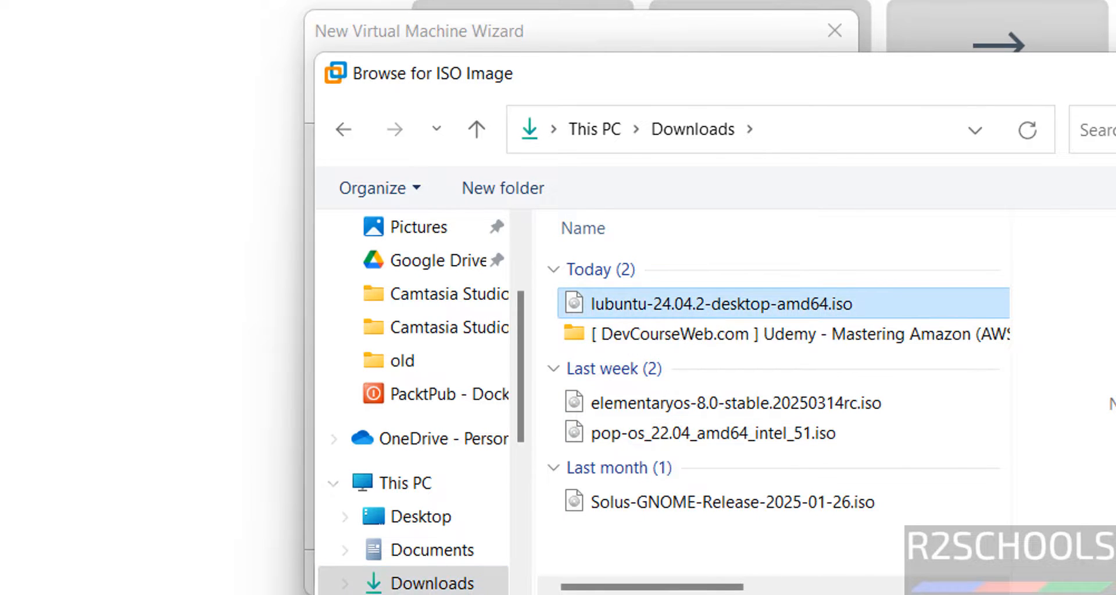
pyautogui.click(1115, 594)
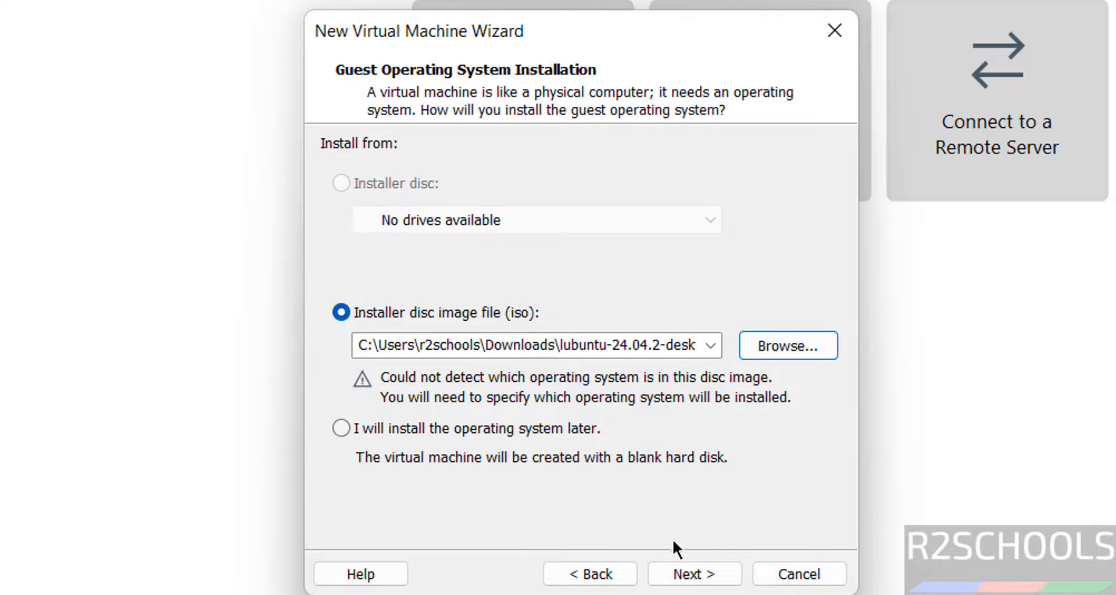
# Step: Set the guest operating system to Linux, version Ubuntu 64-bit
pyautogui.click(677, 573)
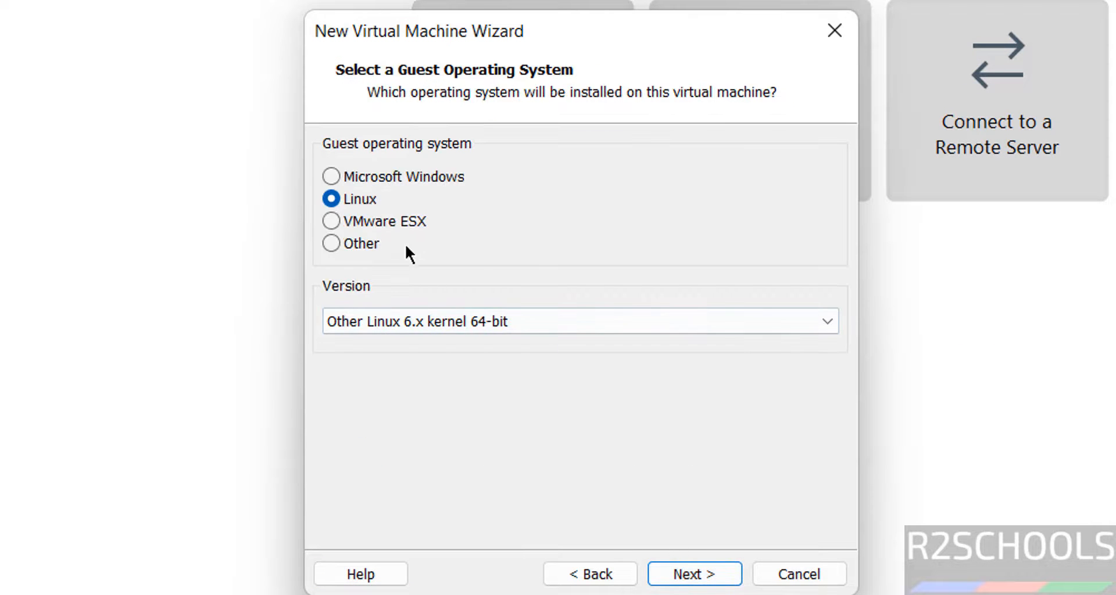
pyautogui.click(454, 322)
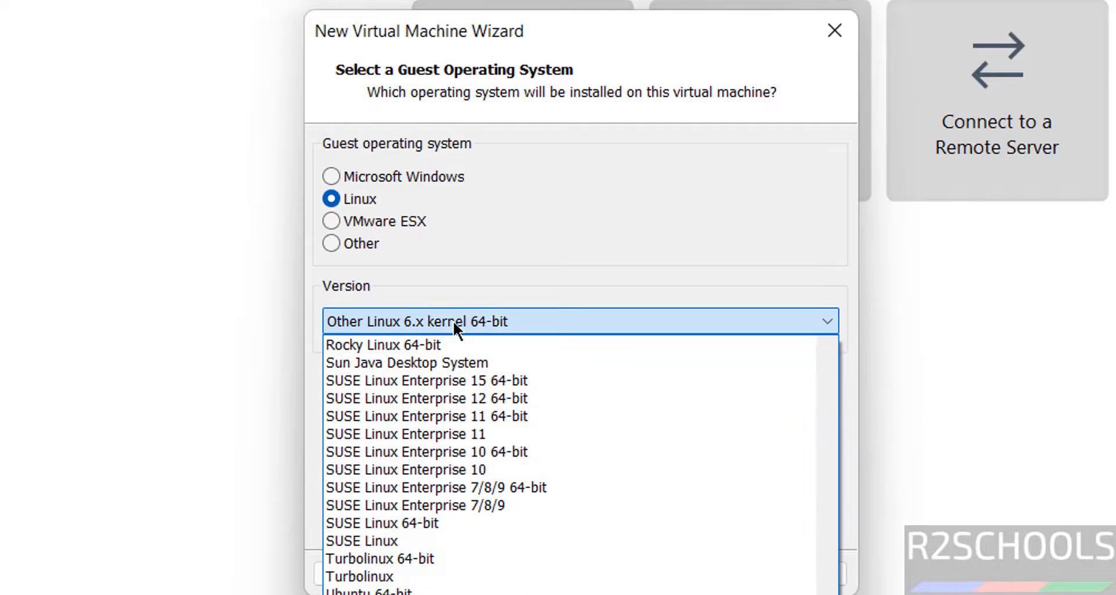
pyautogui.moveTo(826, 594); pyautogui.dragTo(826, 591)
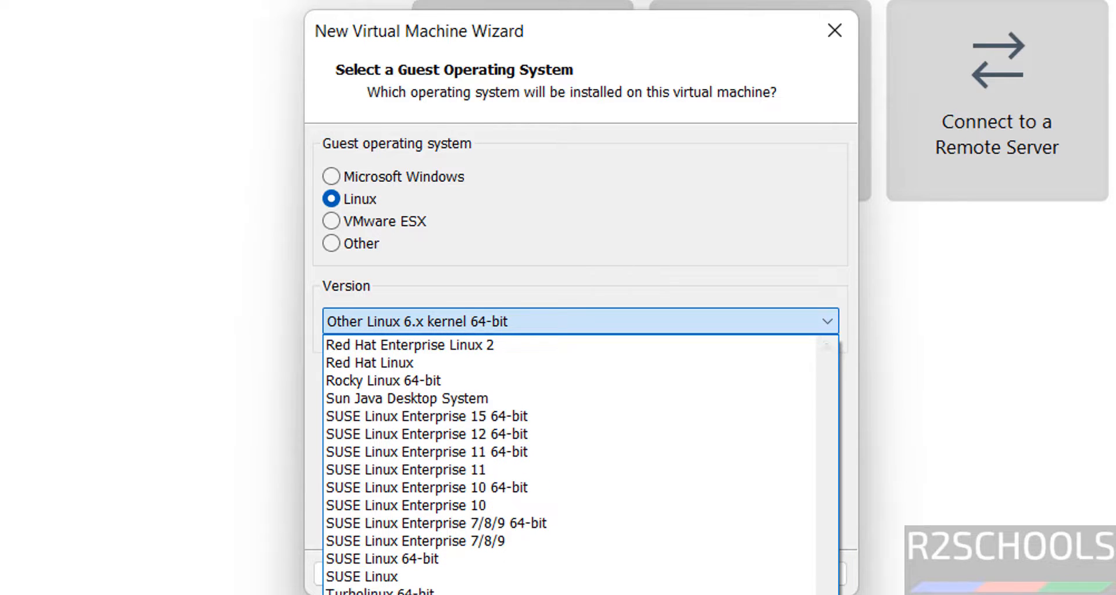
pyautogui.click(624, 486)
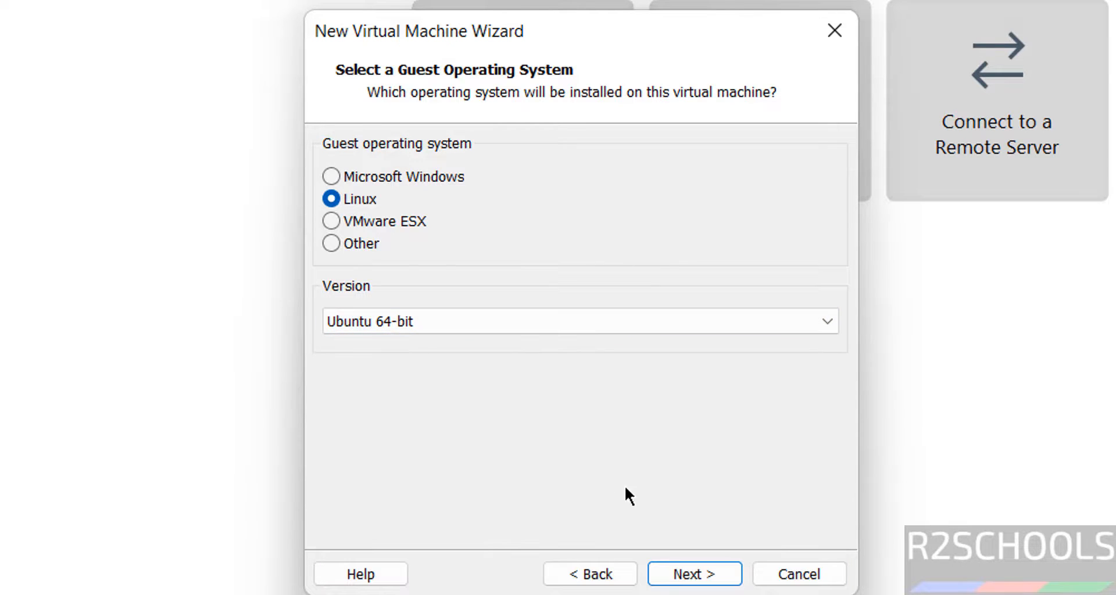
pyautogui.click(684, 581)
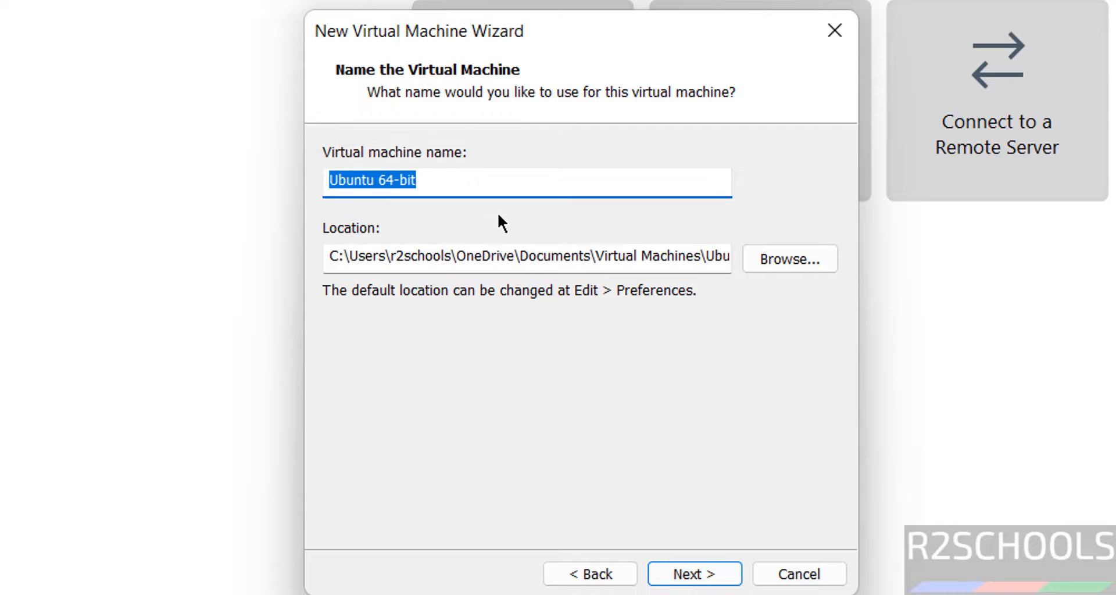
# Step: Name the virtual machine lub24042vm
pyautogui.press('BackSpace')
pyautogui.write('lub')
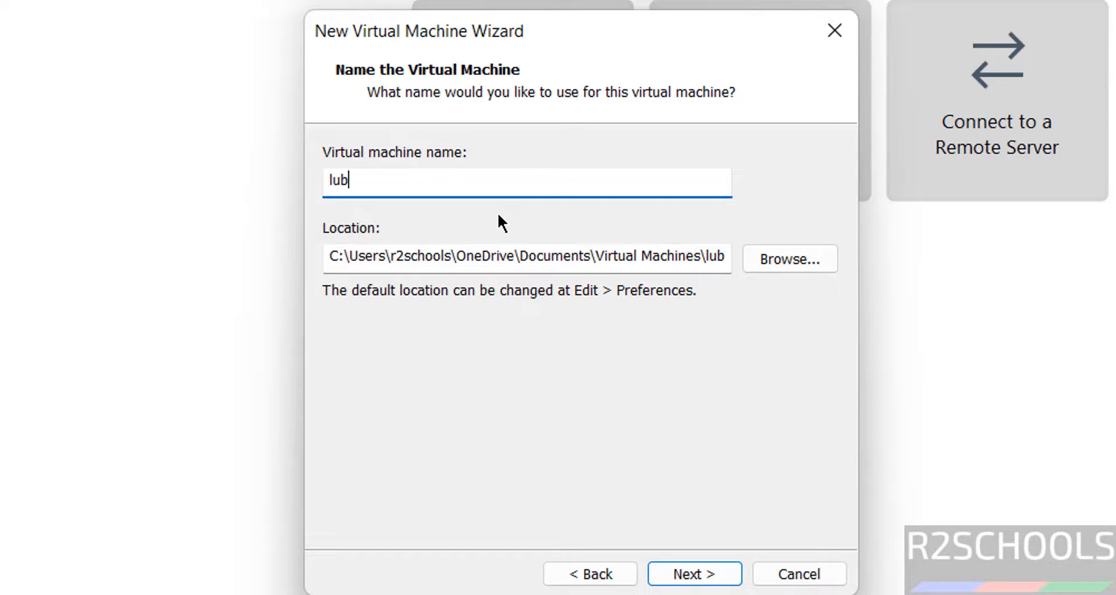
pyautogui.write('24042vm')
pyautogui.hotkey('ctrl', 'a')
pyautogui.hotkey('ctrl', 'c')
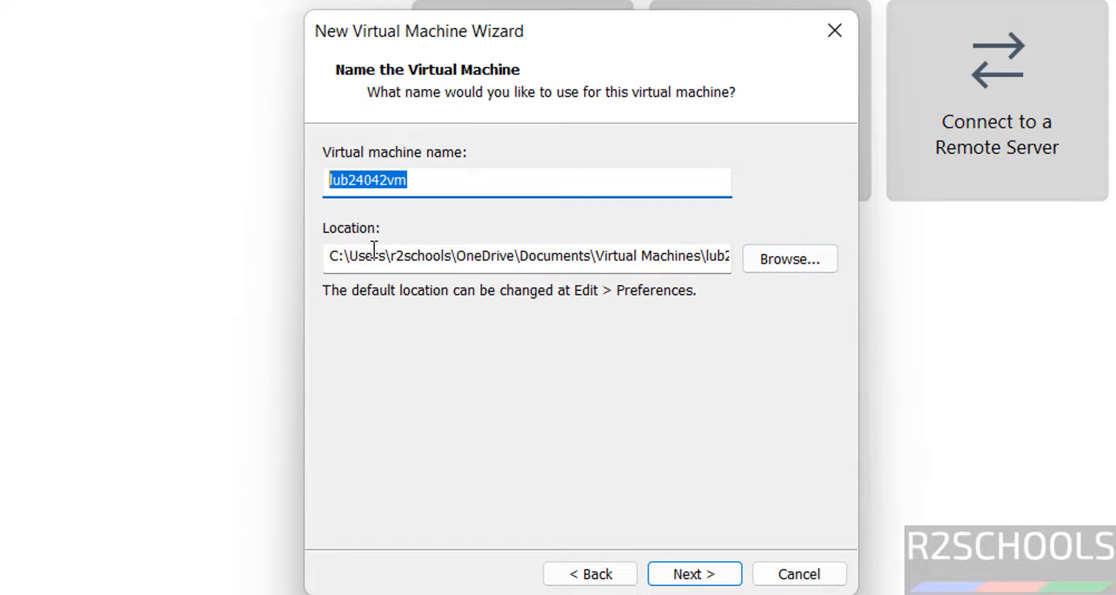
# Step: Set the VM location to a new folder E:\VMS\lub24042vm
pyautogui.click(801, 257)
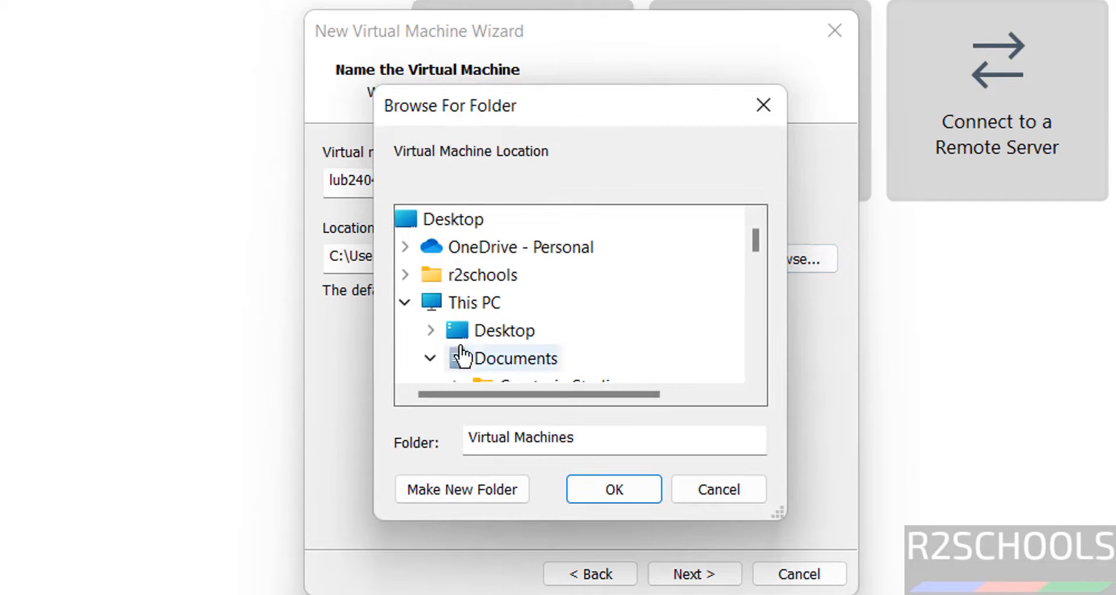
pyautogui.click(482, 358)
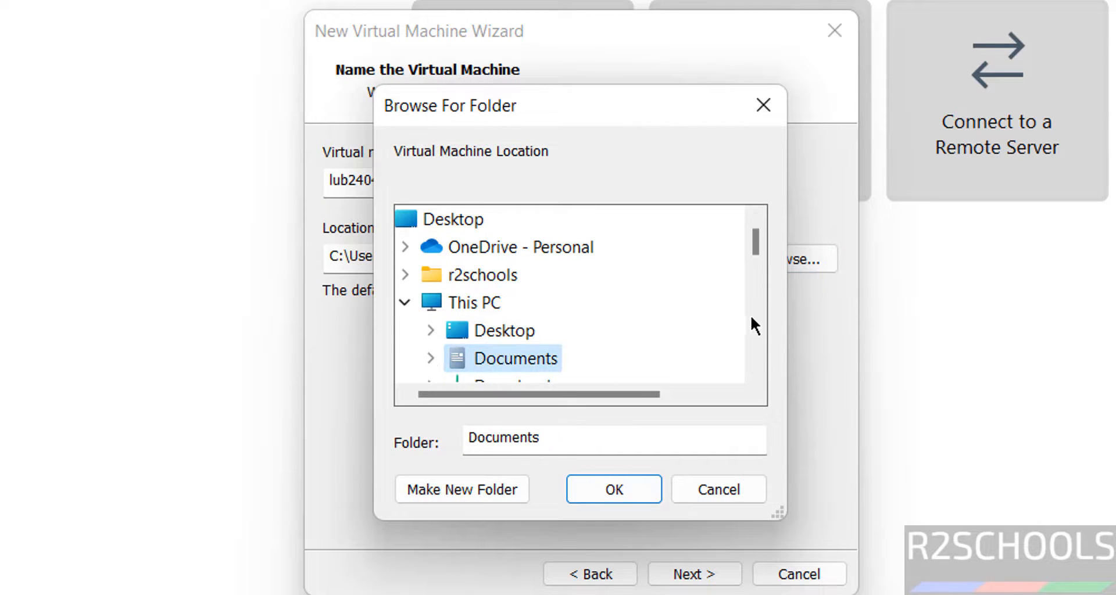
pyautogui.scroll(-2, 754, 315)
pyautogui.scroll(-2, 755, 318)
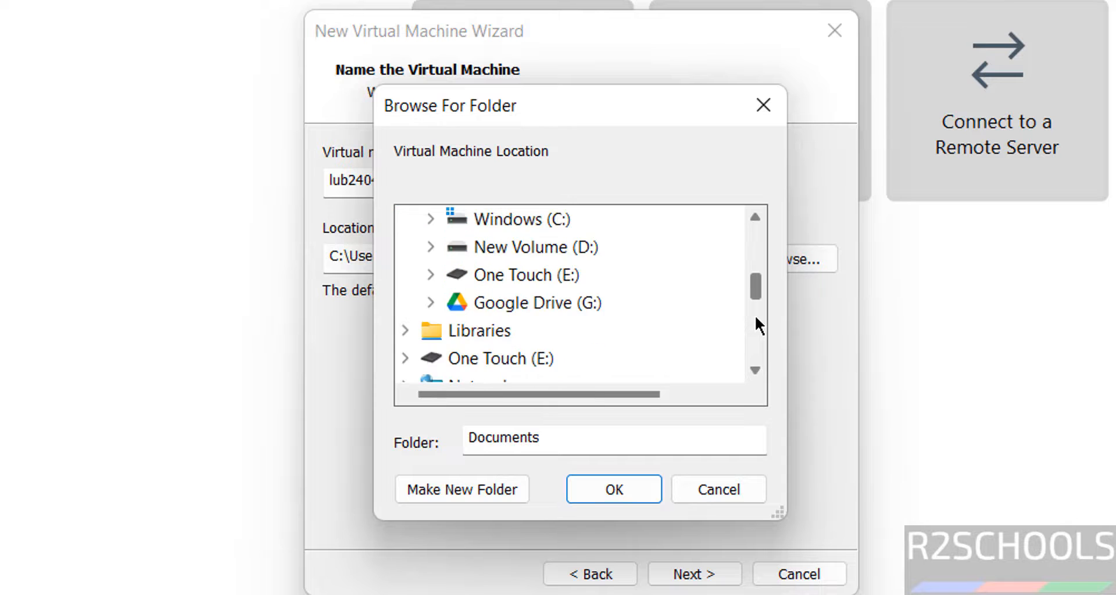
pyautogui.doubleClick(497, 276)
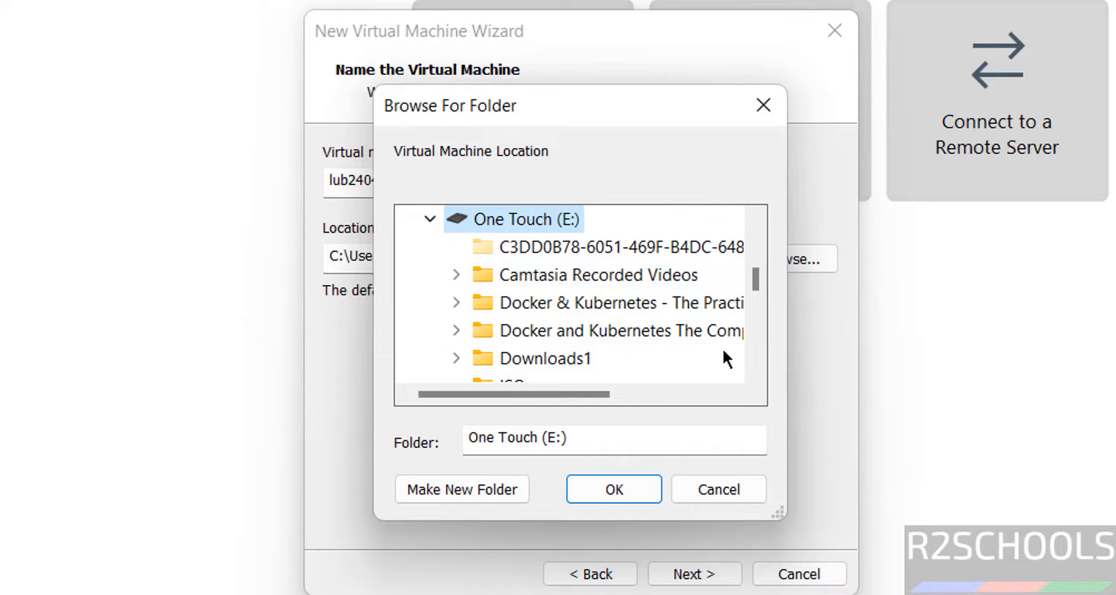
pyautogui.click(753, 346)
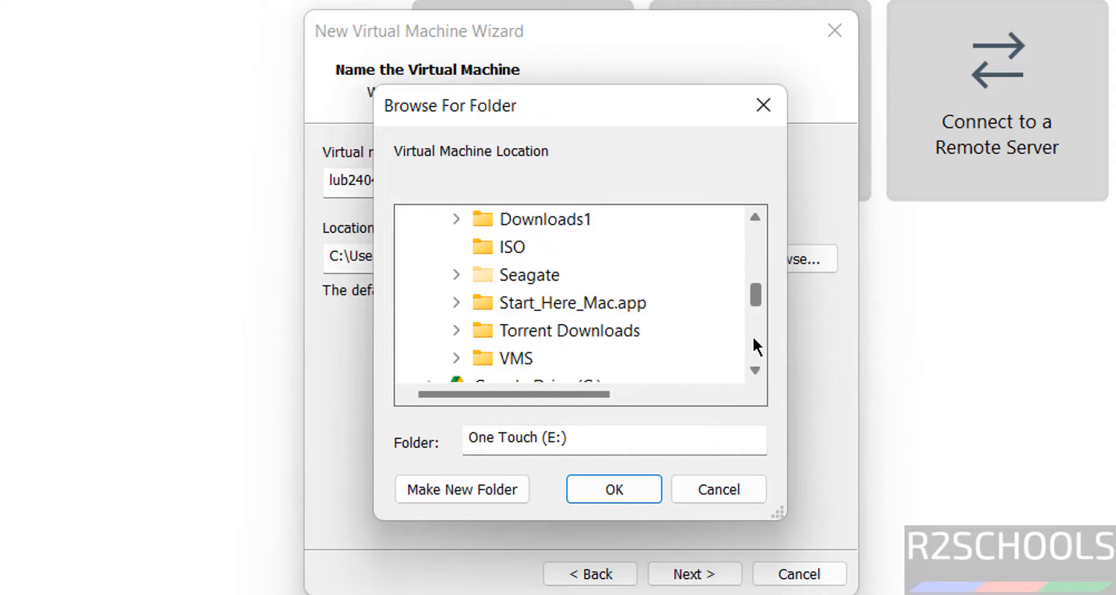
pyautogui.doubleClick(534, 359)
pyautogui.click(453, 489)
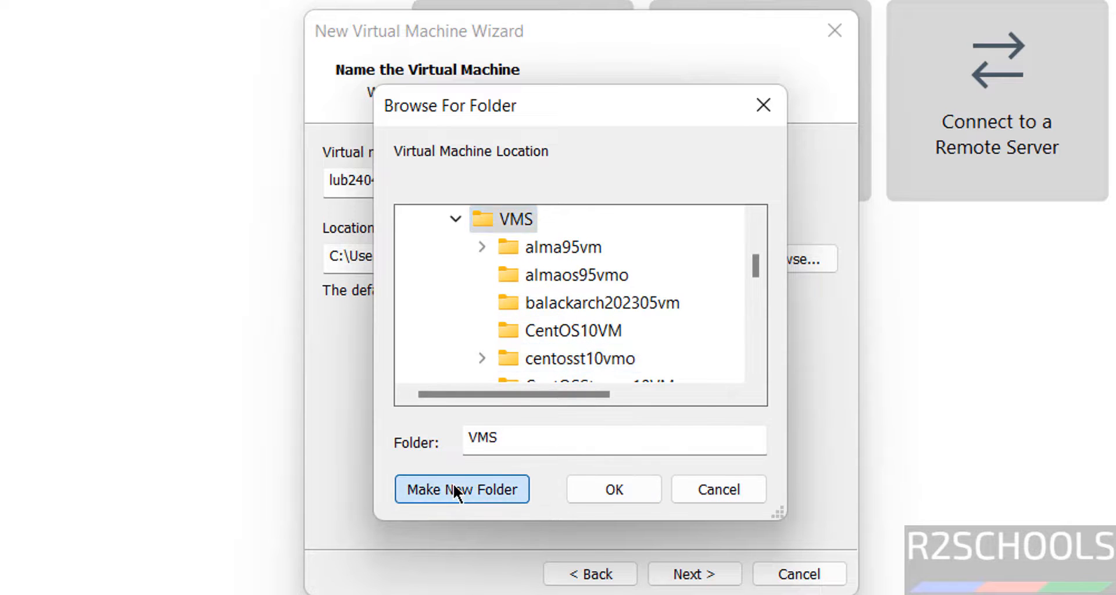
pyautogui.hotkey('ctrl', 'v')
pyautogui.click(577, 492)
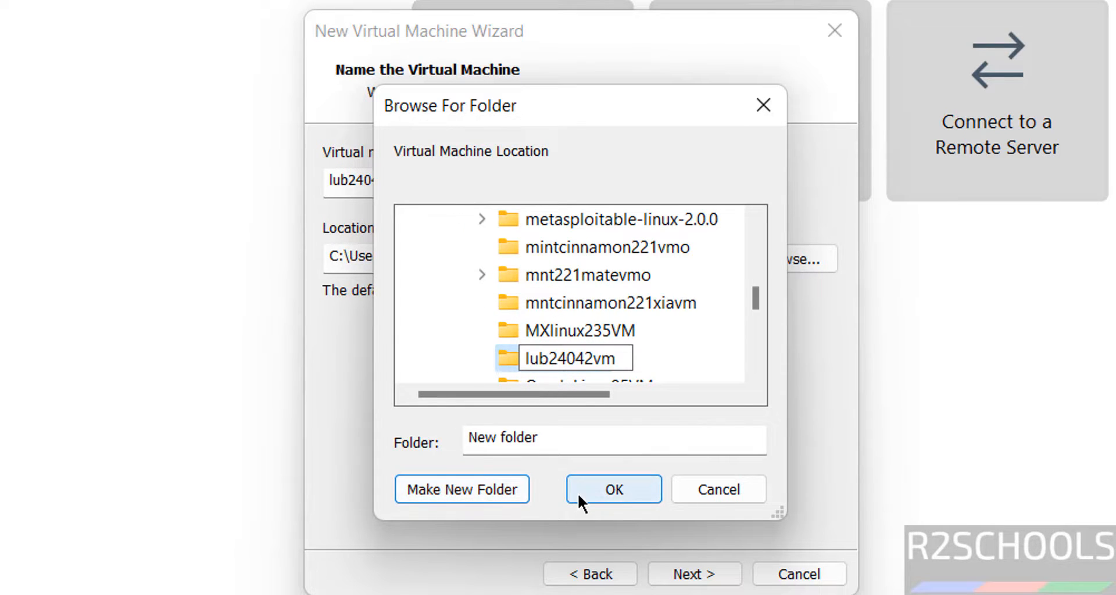
# Step: Give the VM a 50 GB virtual disk stored as a single file
pyautogui.click(681, 575)
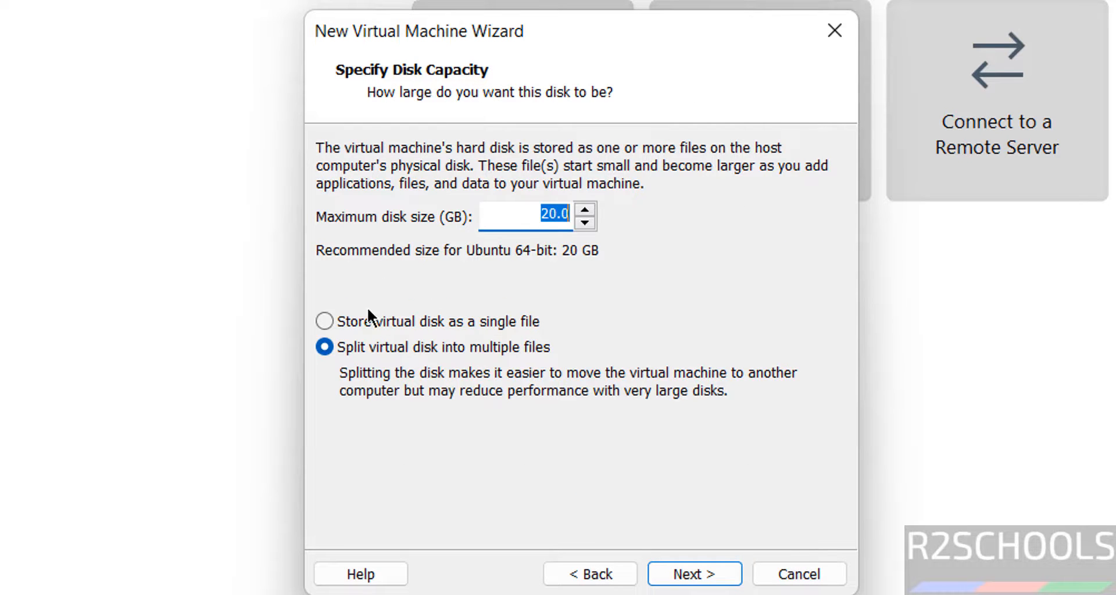
pyautogui.click(364, 319)
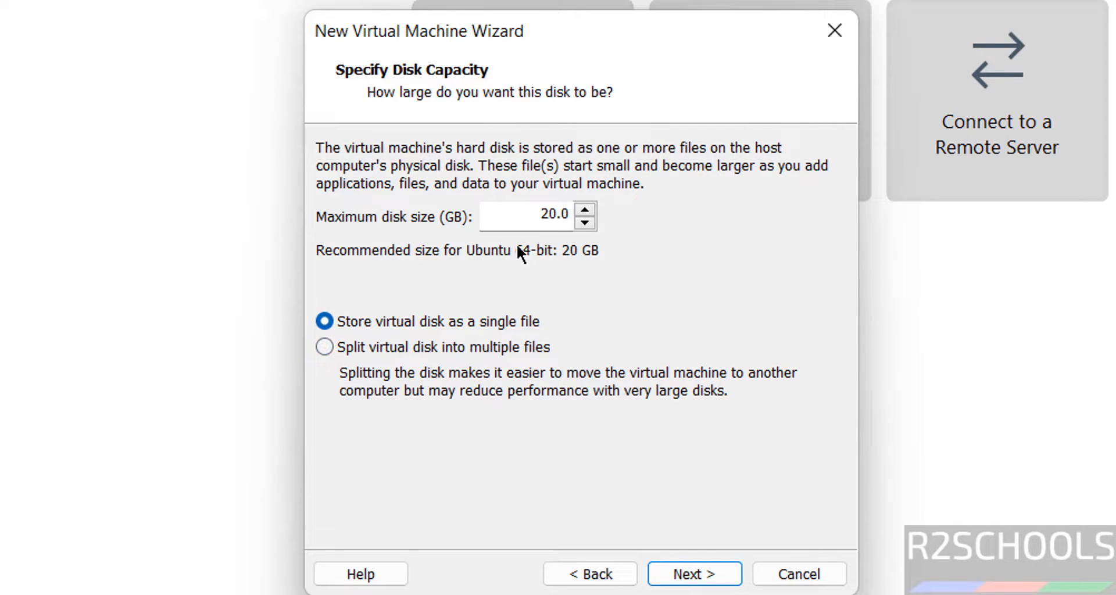
pyautogui.doubleClick(541, 216)
pyautogui.write('50')
pyautogui.click(690, 576)
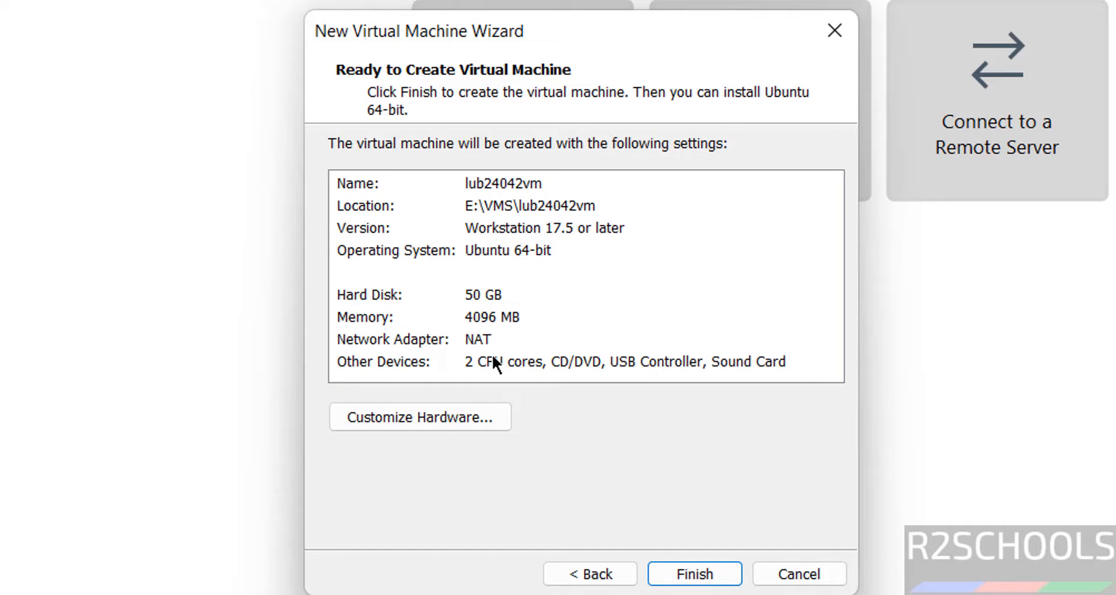
# Step: Review the hardware (4096 MB memory, 2 cores, NAT) and create lub24042vm
pyautogui.click(416, 419)
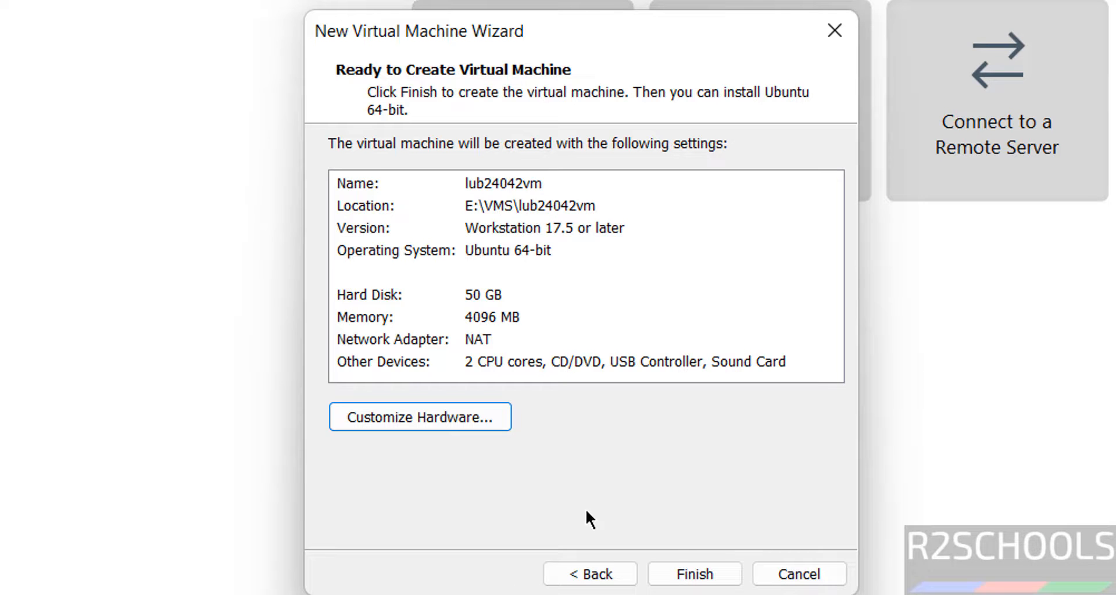
pyautogui.click(689, 582)
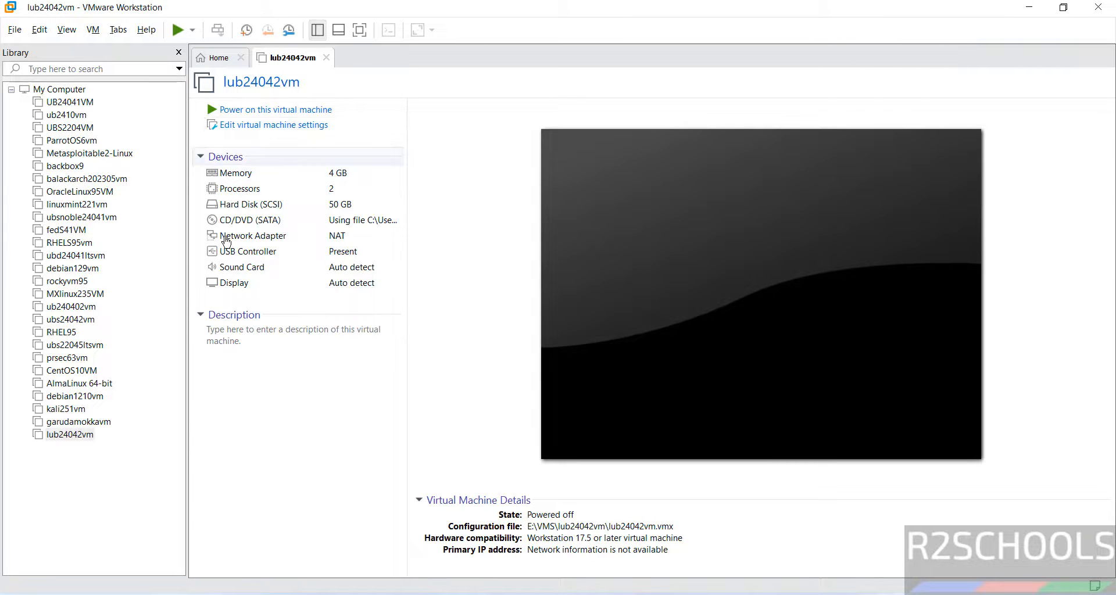
# Step: Power on the lub24042vm virtual machine
pyautogui.rightClick(71, 434)
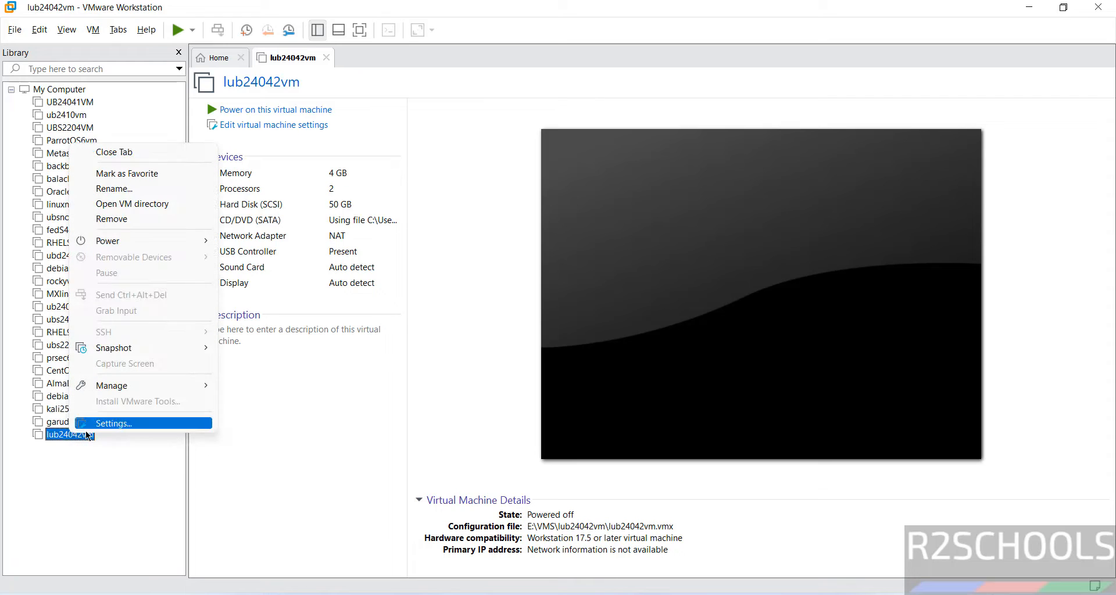
pyautogui.click(94, 30)
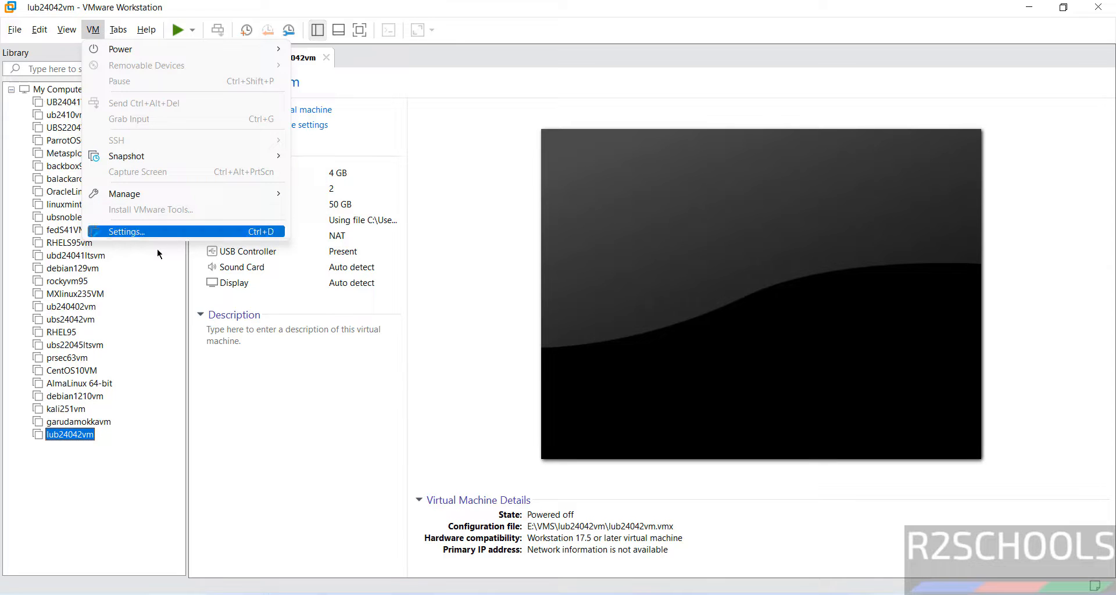
pyautogui.click(351, 423)
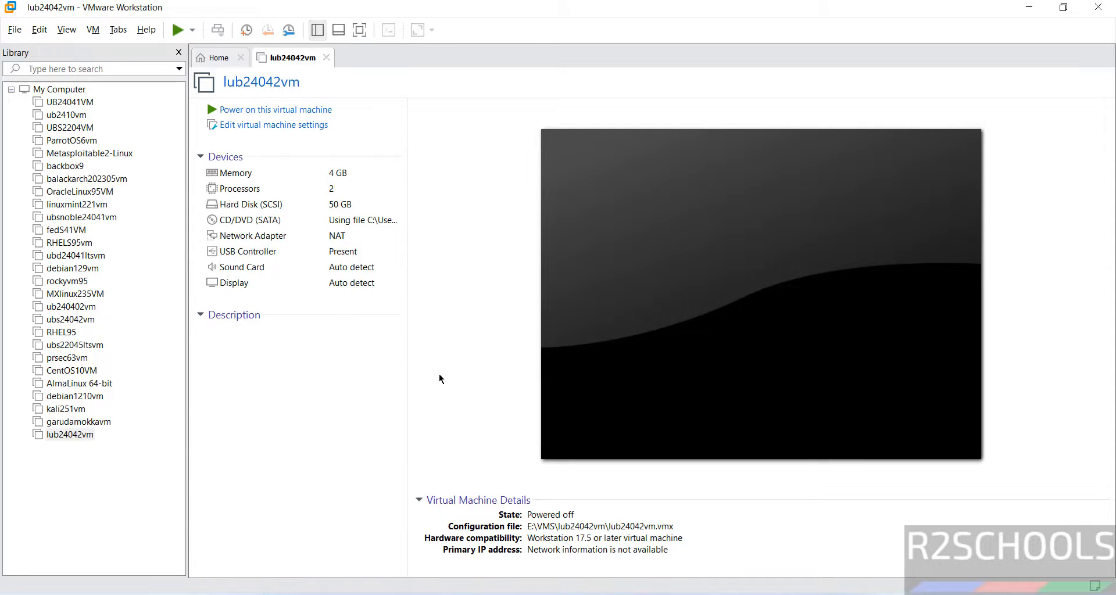
pyautogui.click(307, 111)
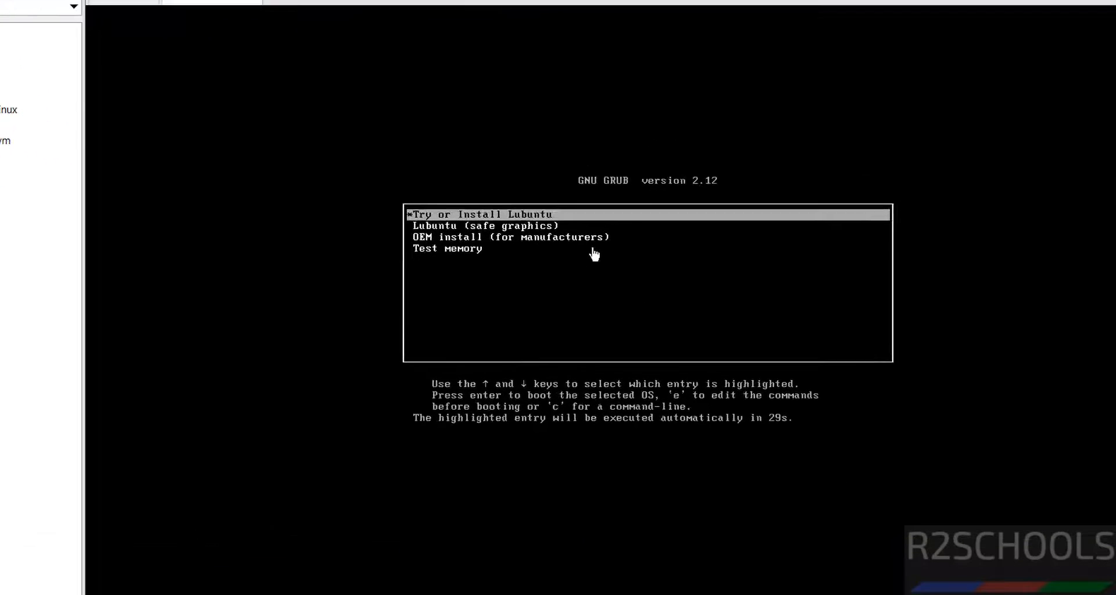
# Step: Boot the Try or Install Lubuntu entry from the GRUB menu
pyautogui.click(607, 258)
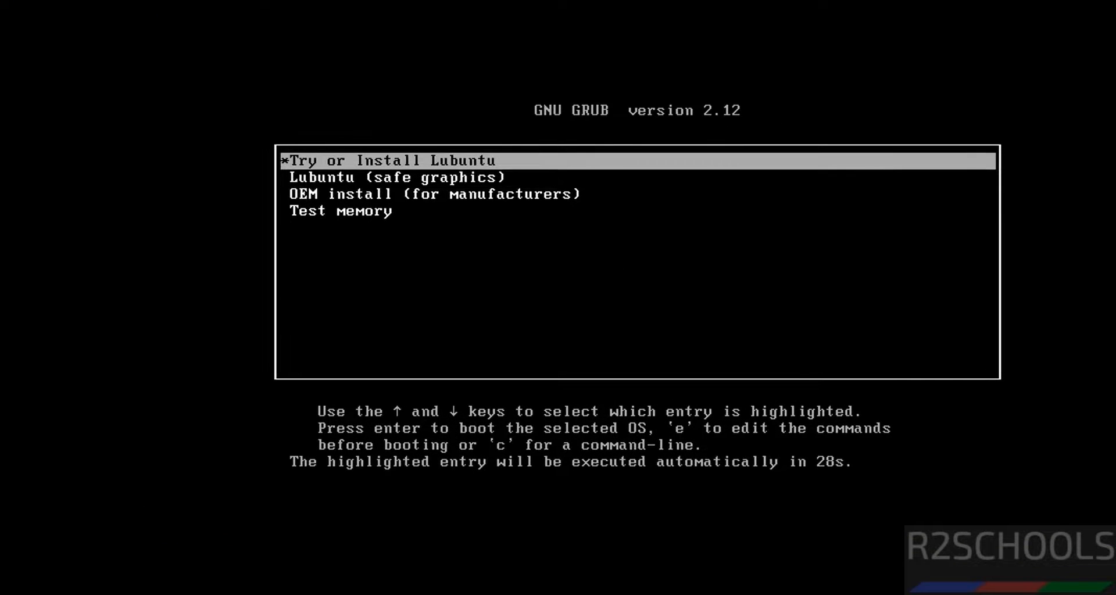
pyautogui.press('Down')
pyautogui.press('Up')
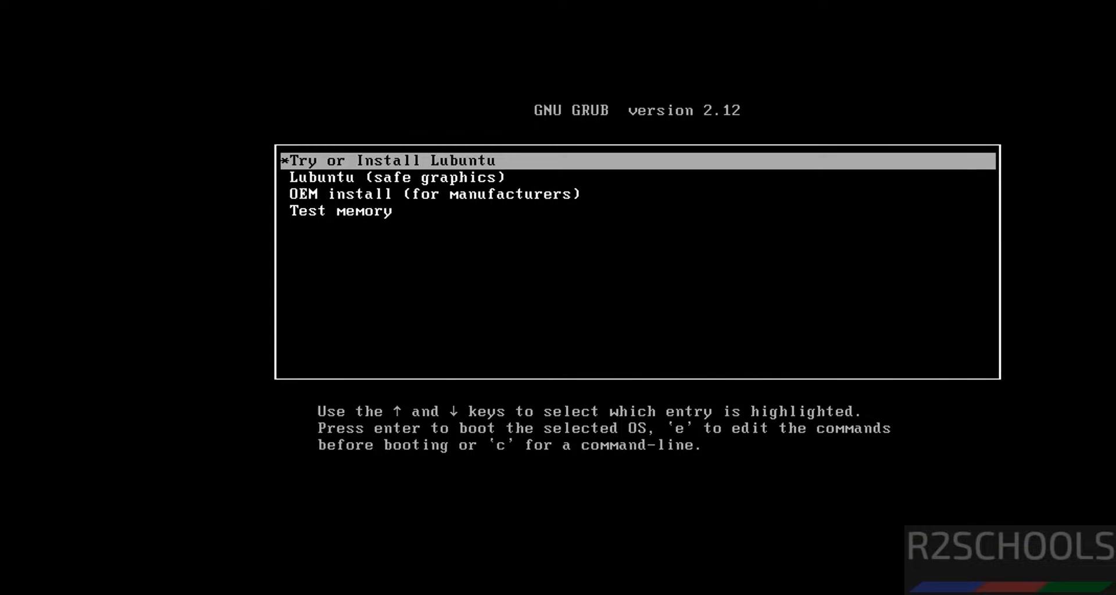
pyautogui.press('Return')
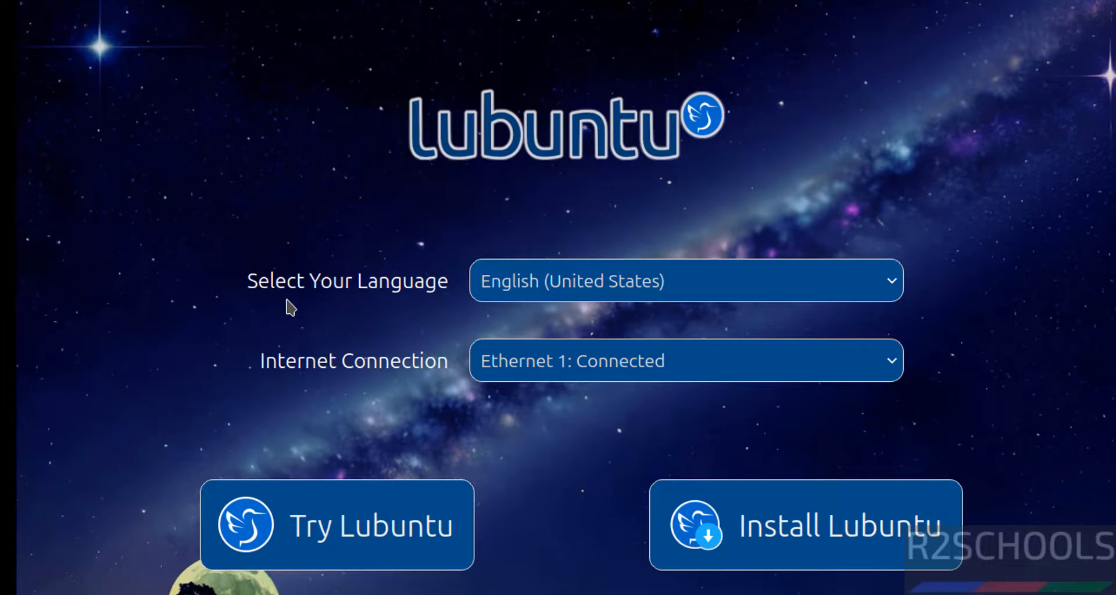
# Step: Keep English (United States) as the language and launch Install Lubuntu
pyautogui.click(545, 284)
pyautogui.click(545, 284)
pyautogui.click(792, 537)
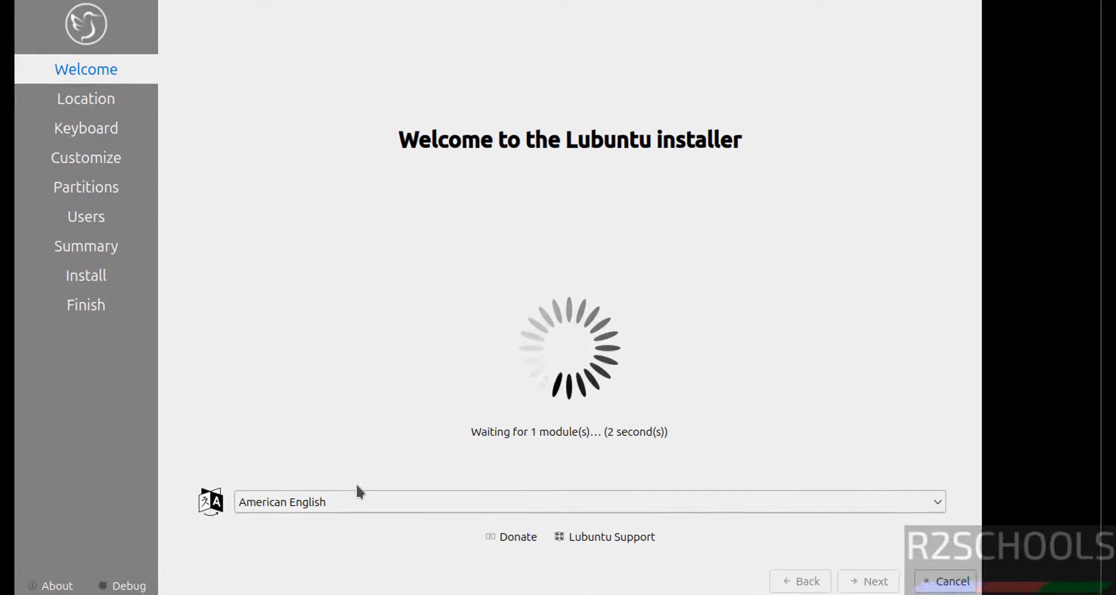
# Step: Continue with American English, Region Asia / Zone Kolkata, and English (US) Default keyboard
pyautogui.click(343, 494)
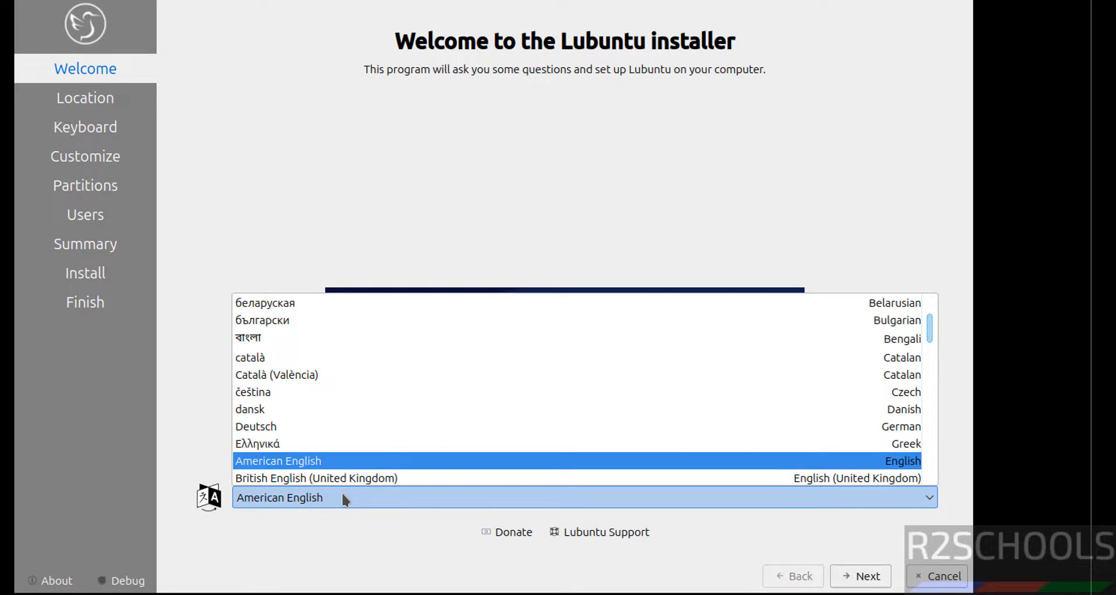
pyautogui.click(342, 495)
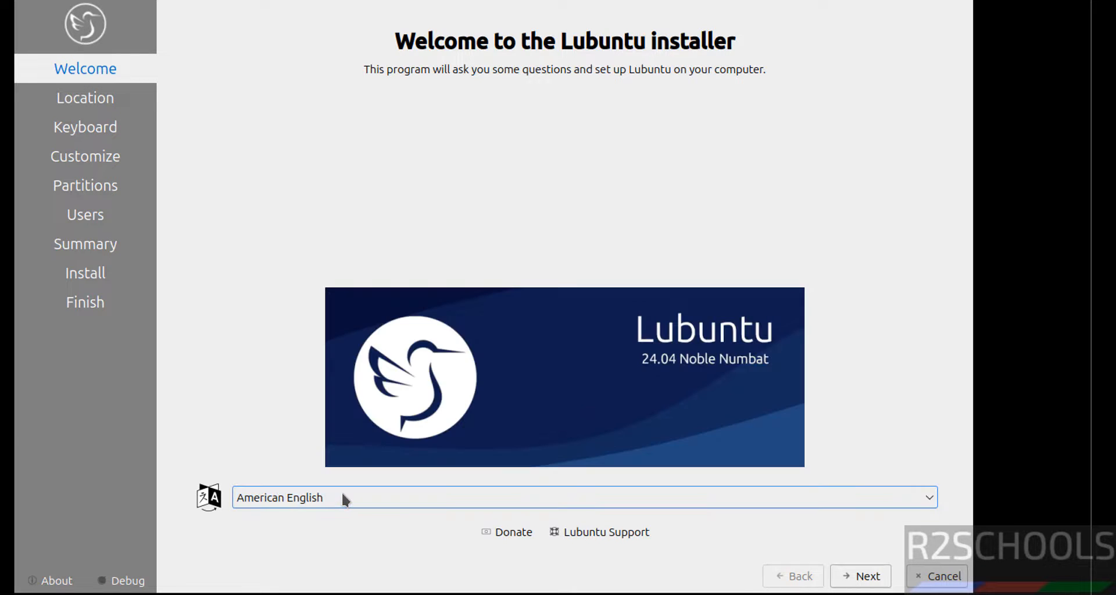
pyautogui.click(868, 584)
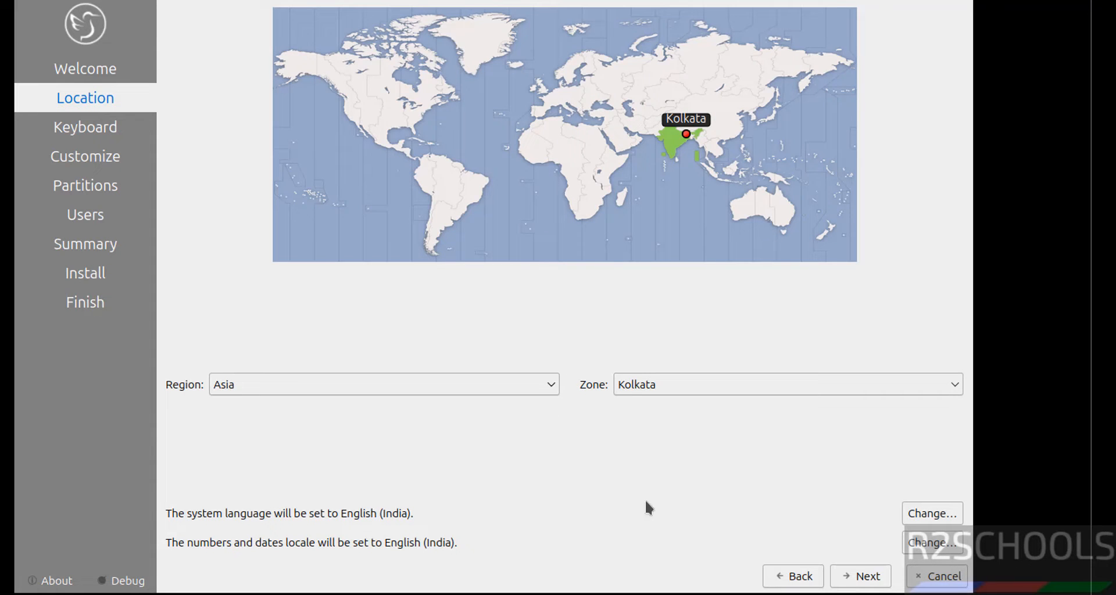
pyautogui.click(866, 576)
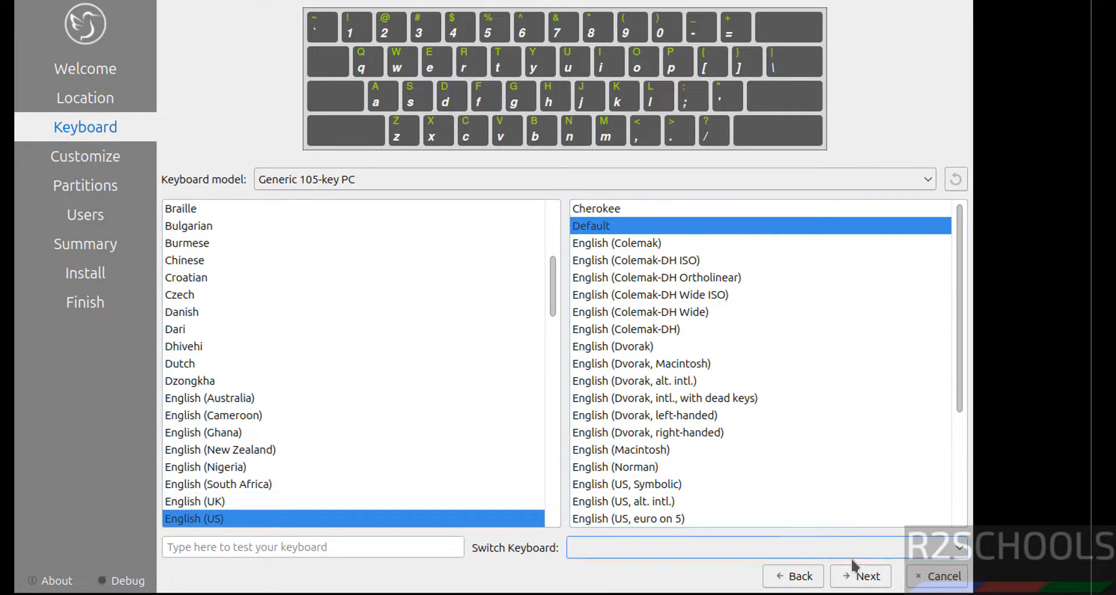
pyautogui.click(861, 576)
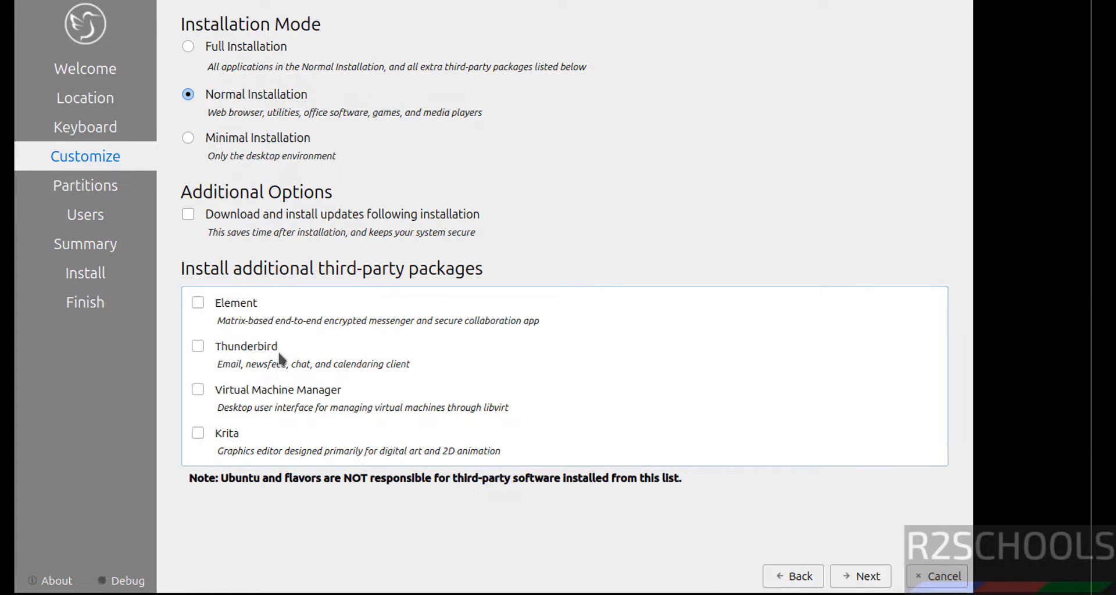
# Step: Compare Full and Minimal options, then pick Normal Installation and continue to partitioning
pyautogui.click(239, 48)
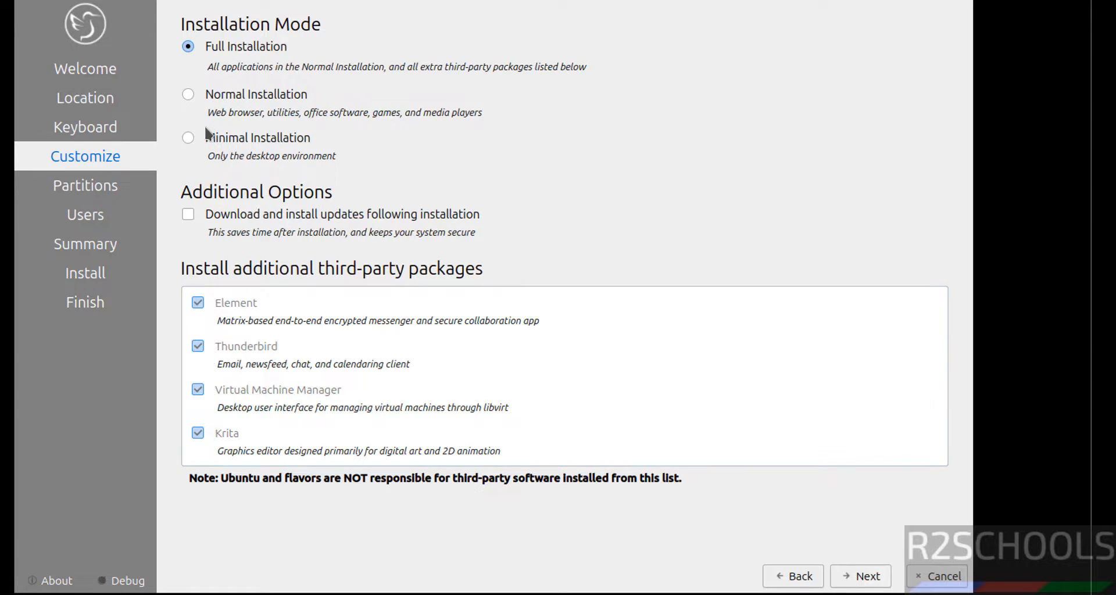
pyautogui.click(223, 142)
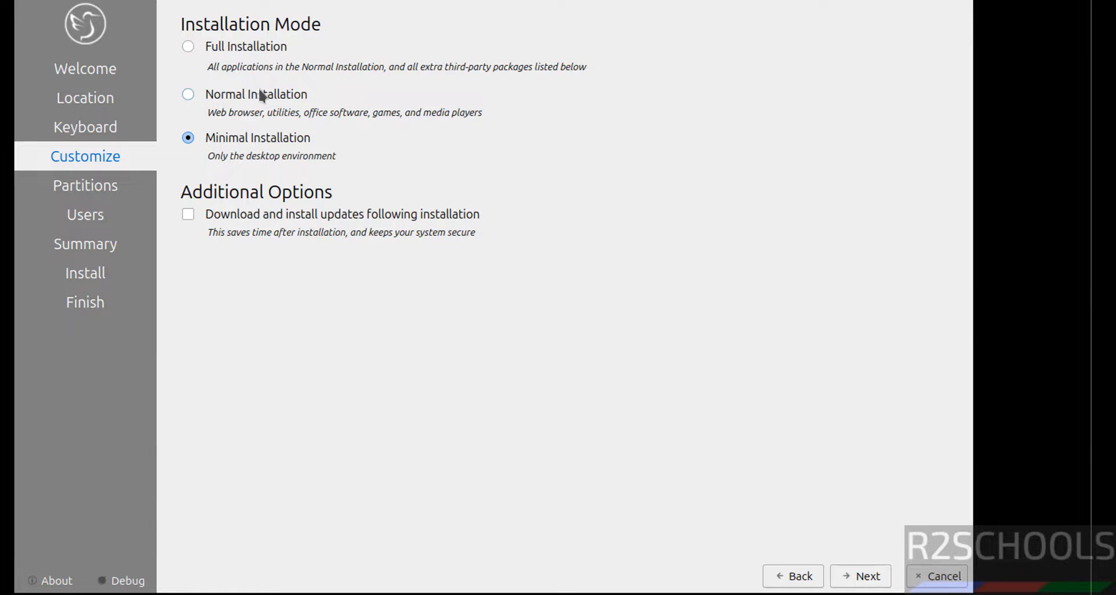
pyautogui.click(235, 98)
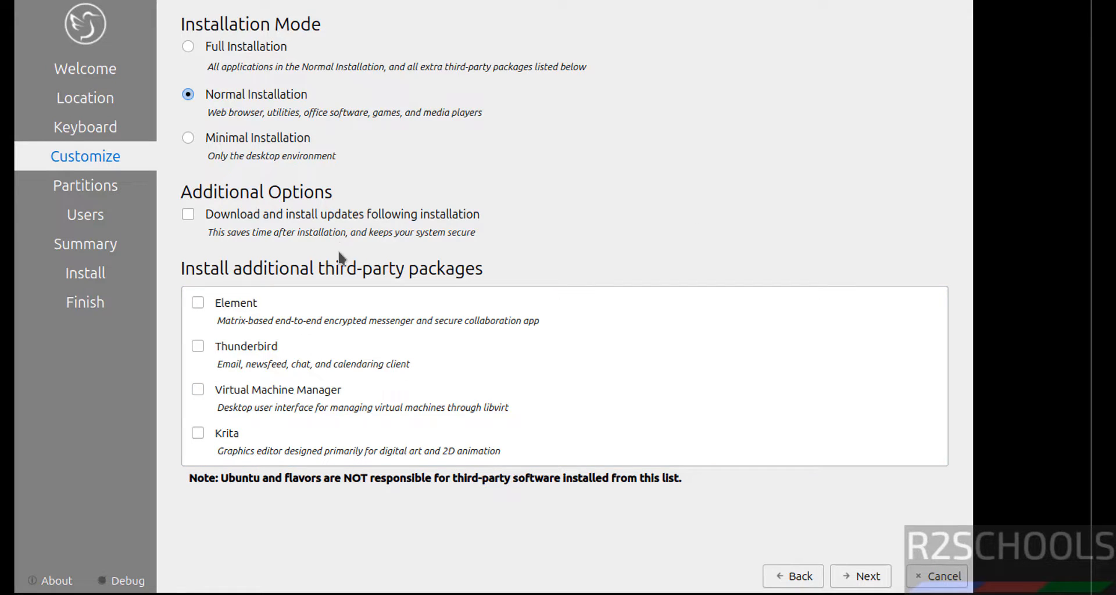
pyautogui.click(860, 576)
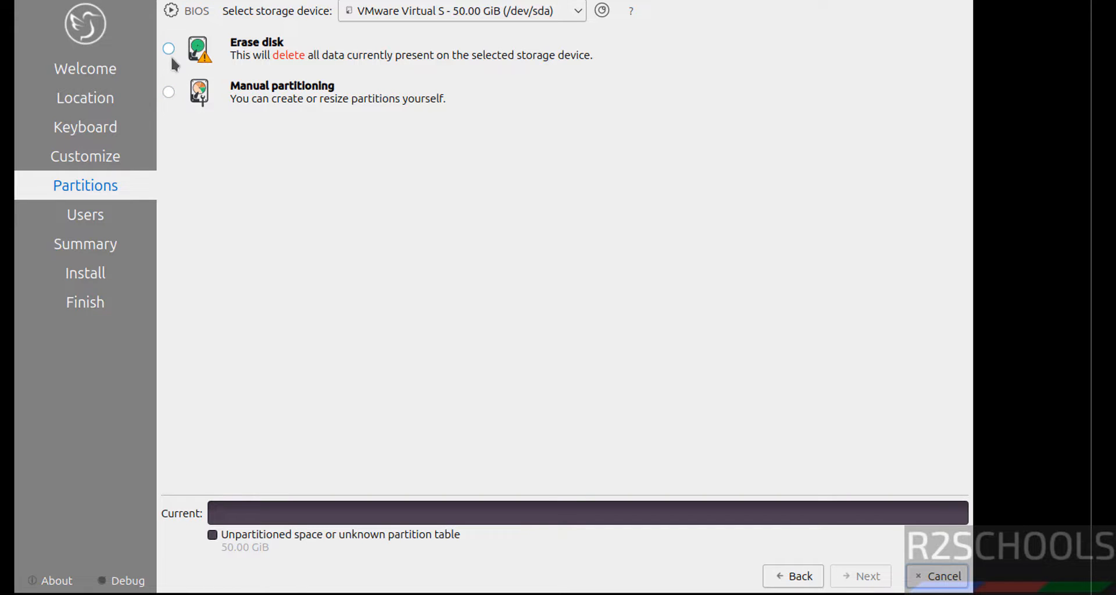
# Step: Choose Erase disk, enter the user's name, and change the computer name to lub2401vm
pyautogui.click(169, 49)
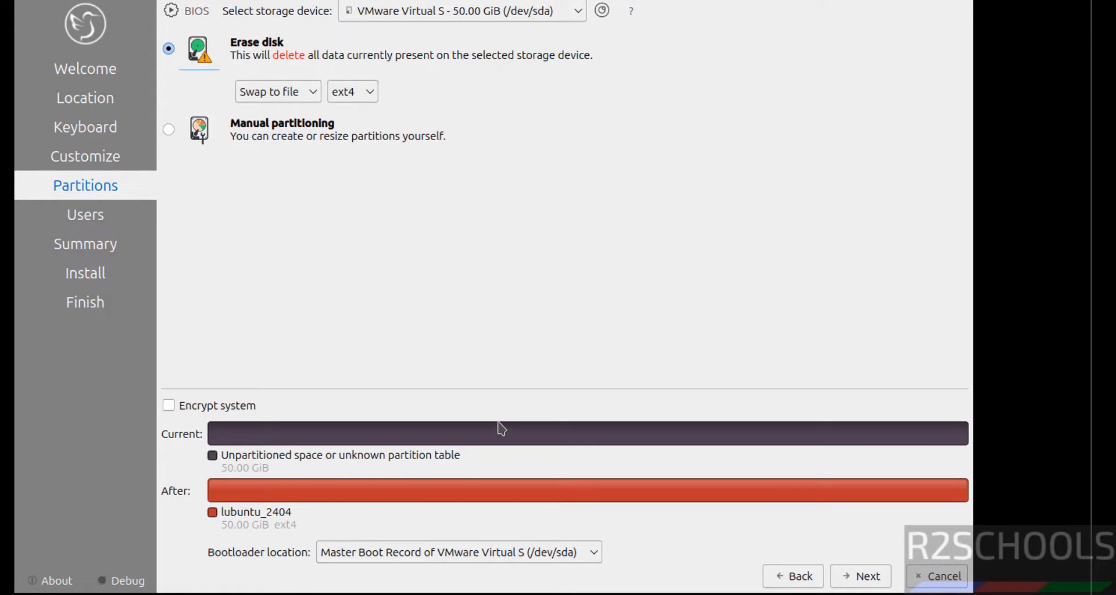
pyautogui.click(860, 576)
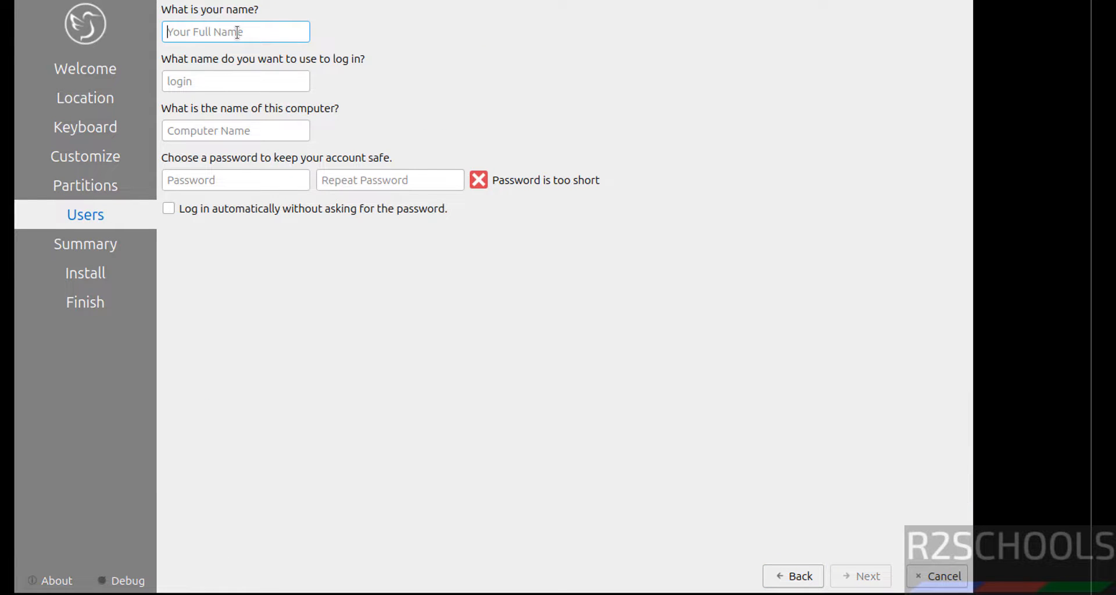
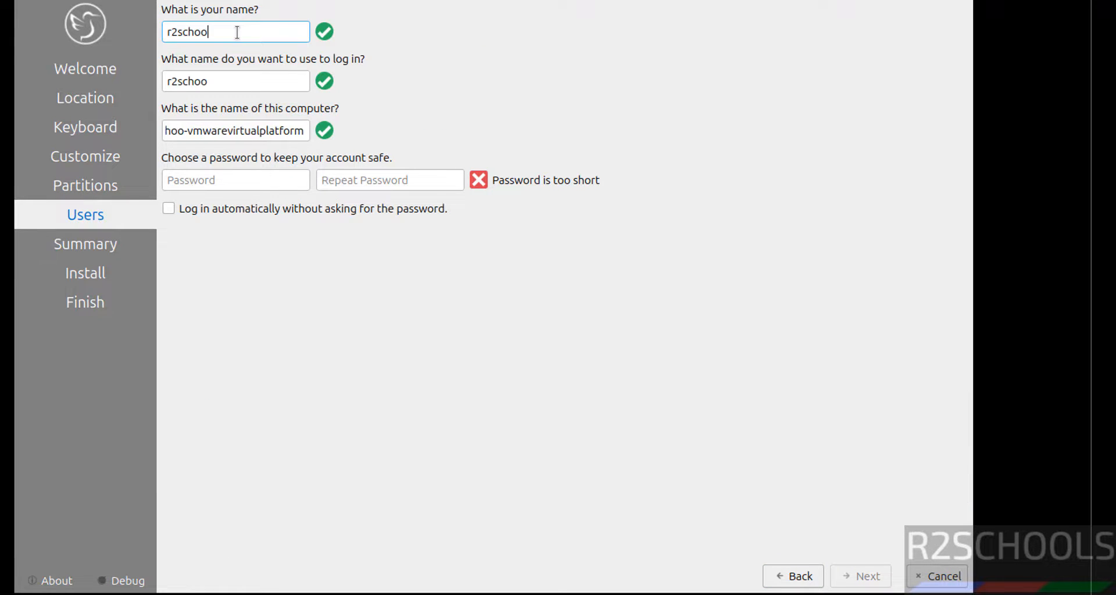
pyautogui.doubleClick(213, 81)
pyautogui.tripleClick(243, 133)
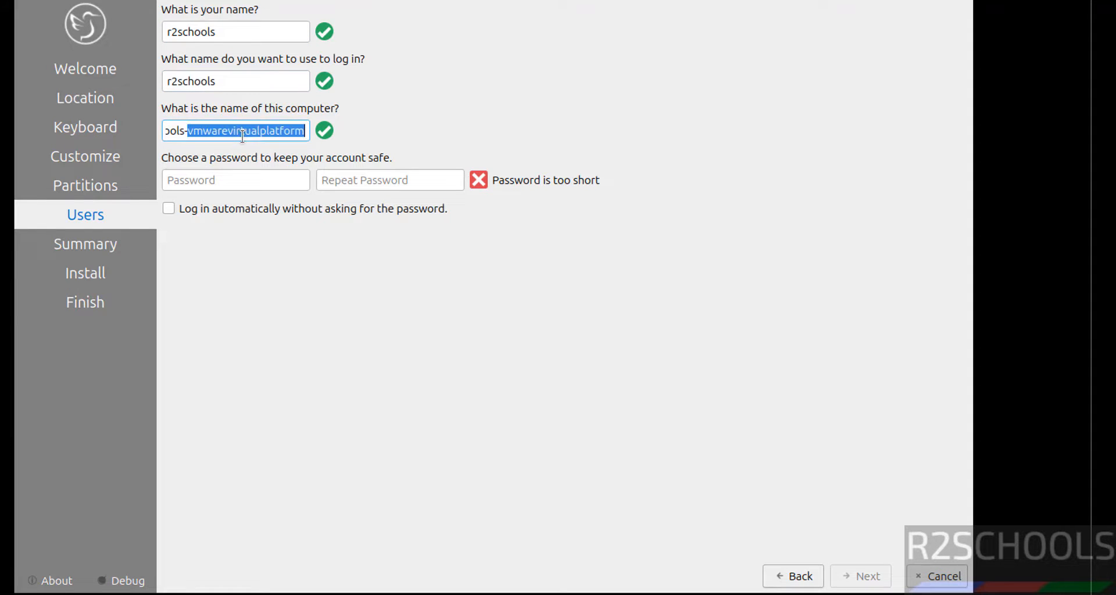
pyautogui.click(242, 133)
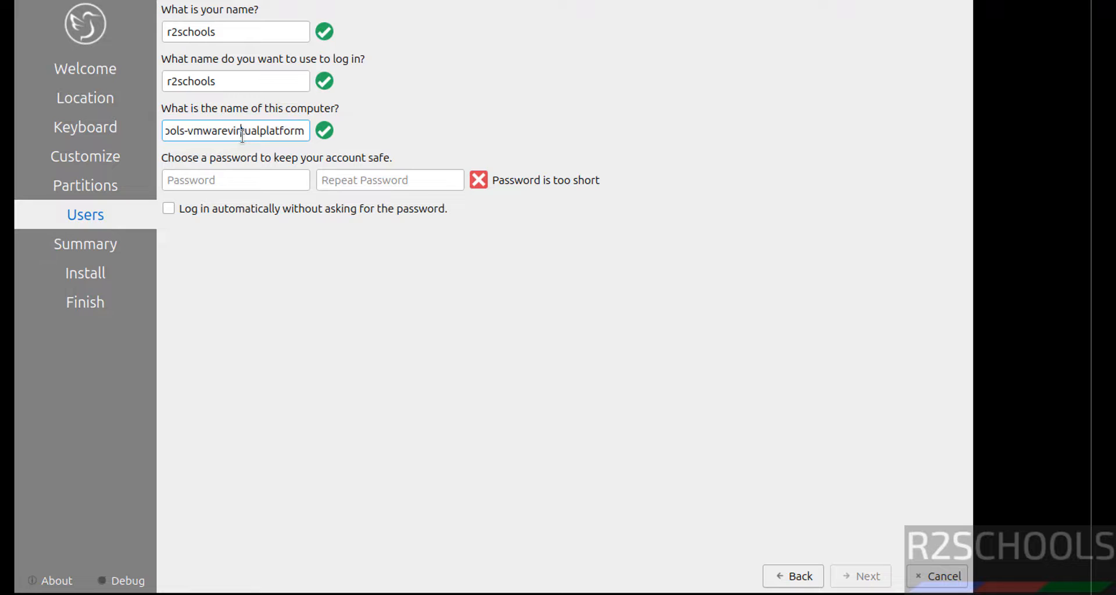
pyautogui.tripleClick(242, 133)
pyautogui.press('BackSpace')
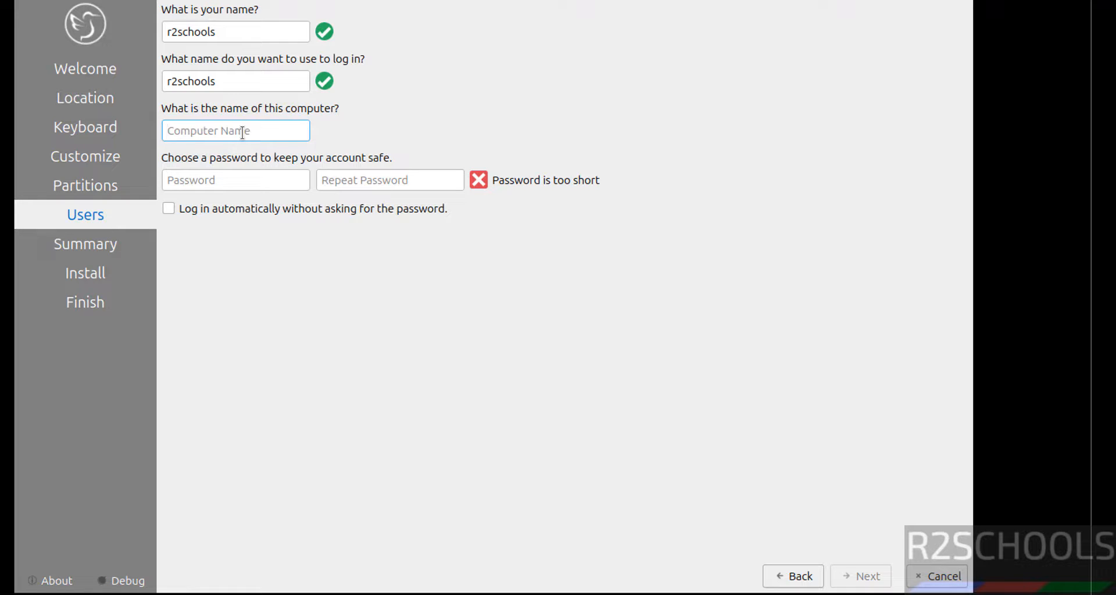
pyautogui.write('lub24')
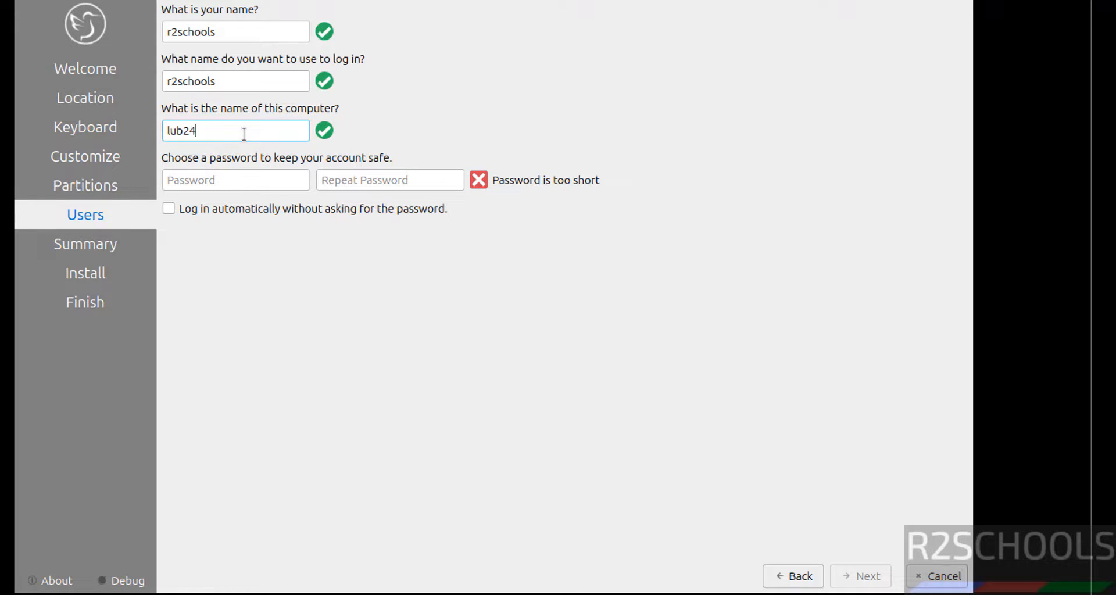
pyautogui.write('01vm')
# Step: Enter and repeat the account password, then continue to the installation Summary
pyautogui.click(204, 178)
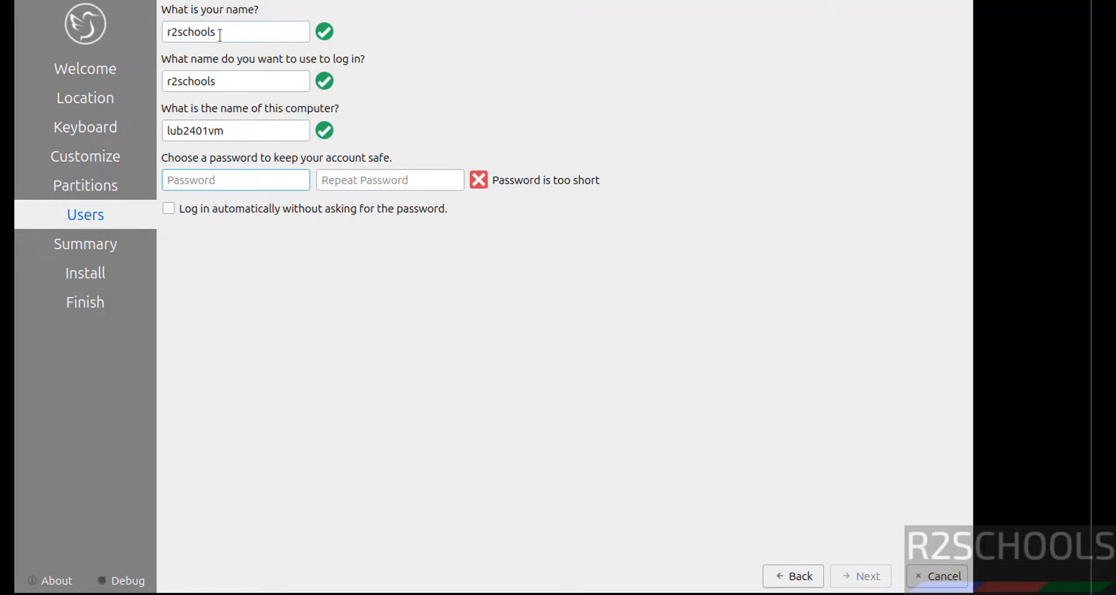
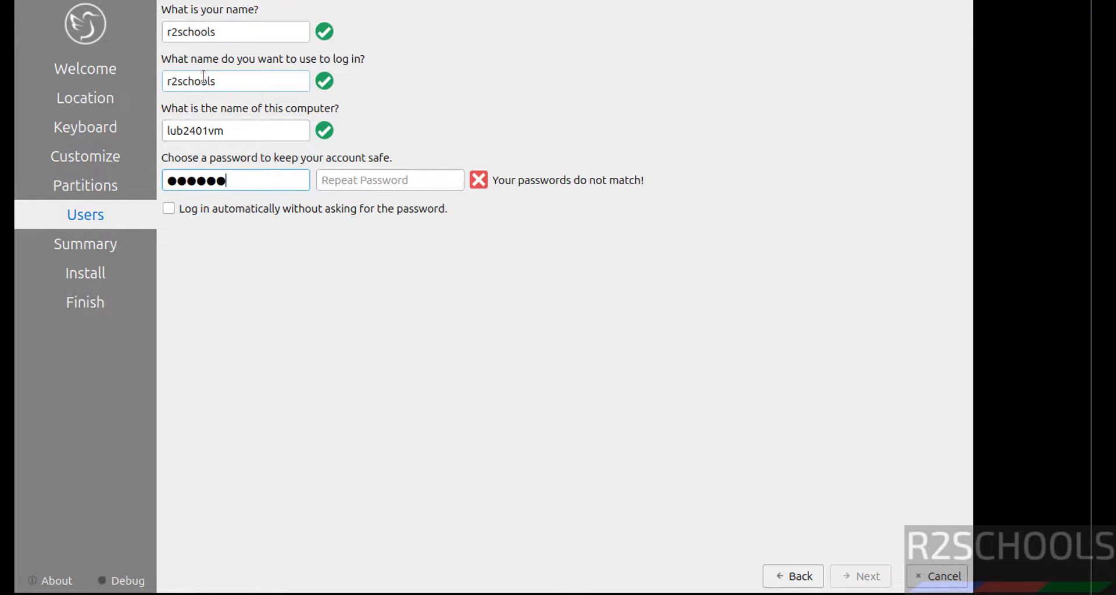
pyautogui.press('Tab')
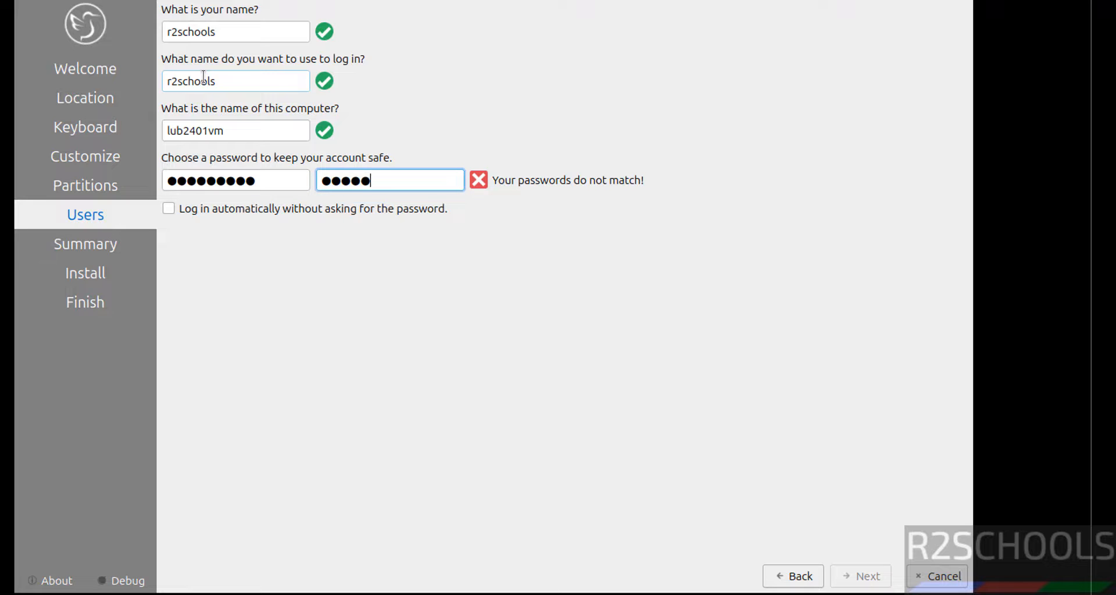
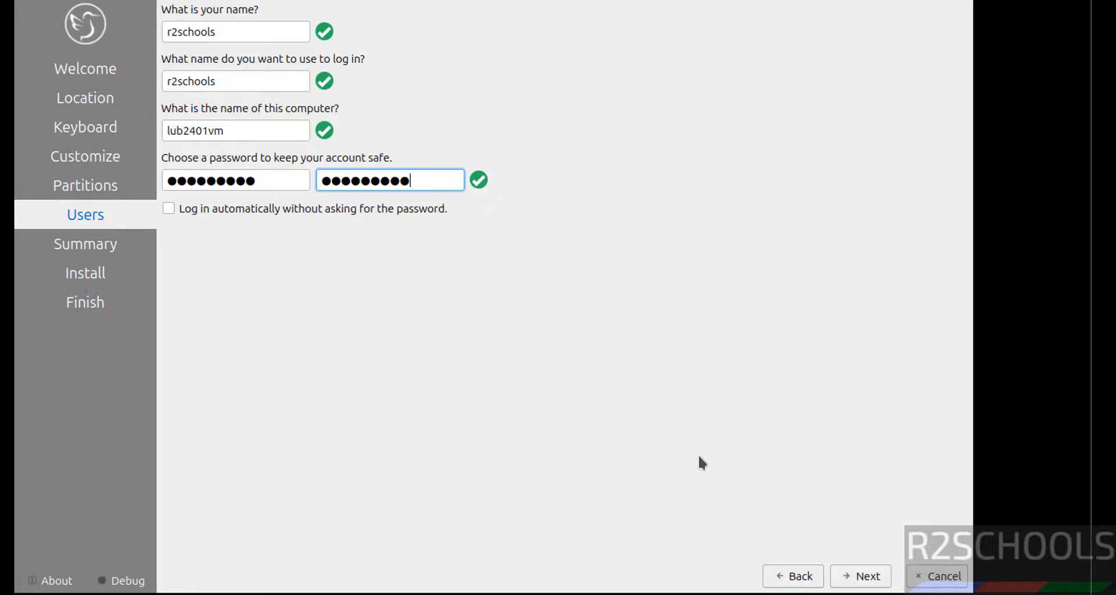
pyautogui.click(859, 574)
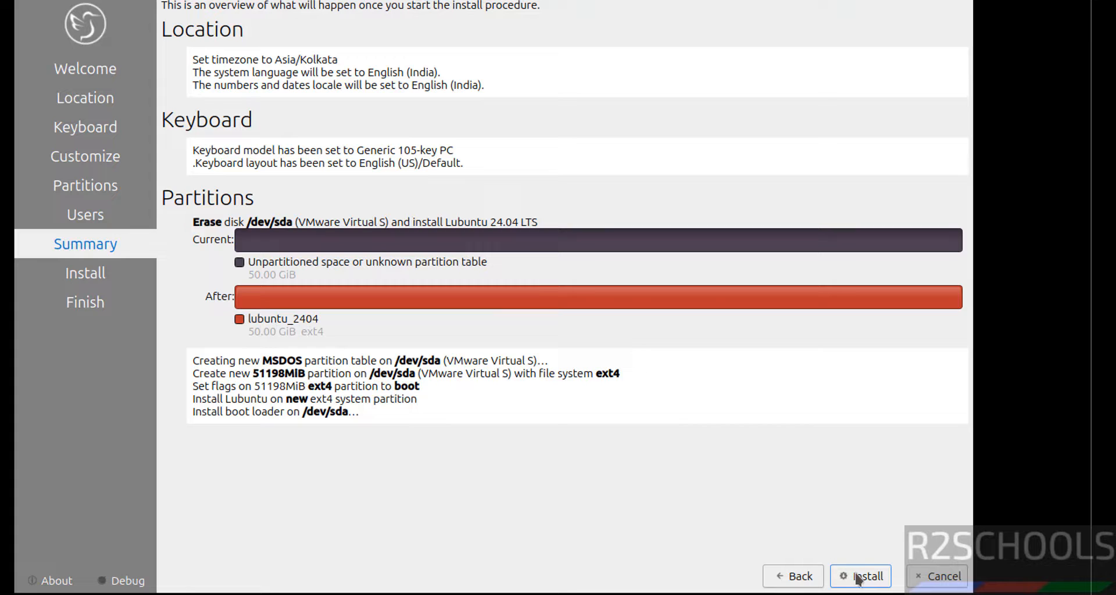
# Step: Recheck the Users page, return to the Summary, and start the install, moving the confirmation prompt lower
pyautogui.click(786, 581)
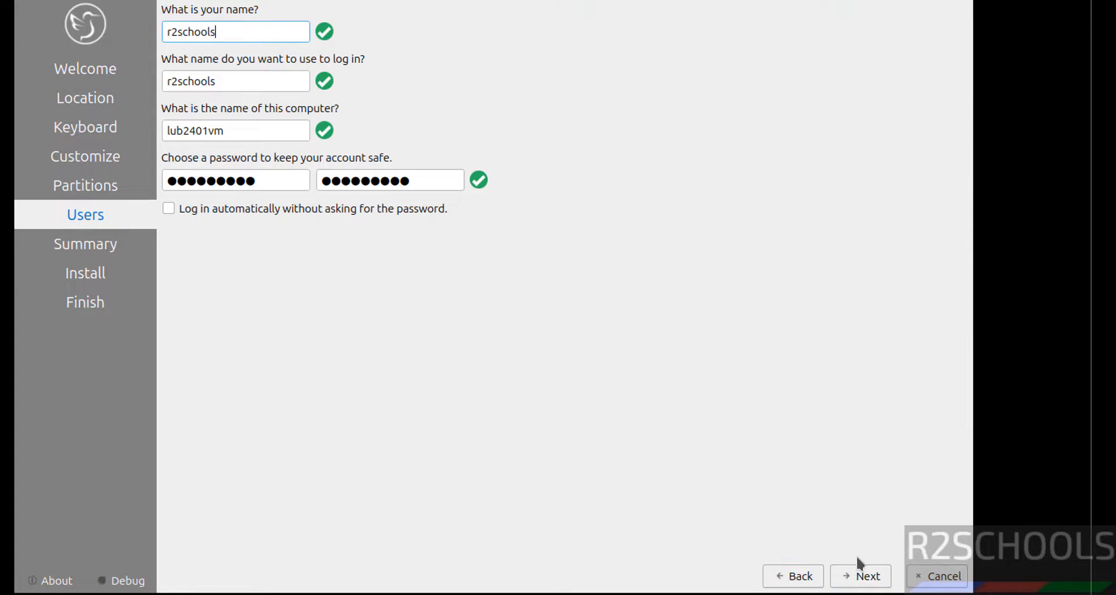
pyautogui.click(859, 577)
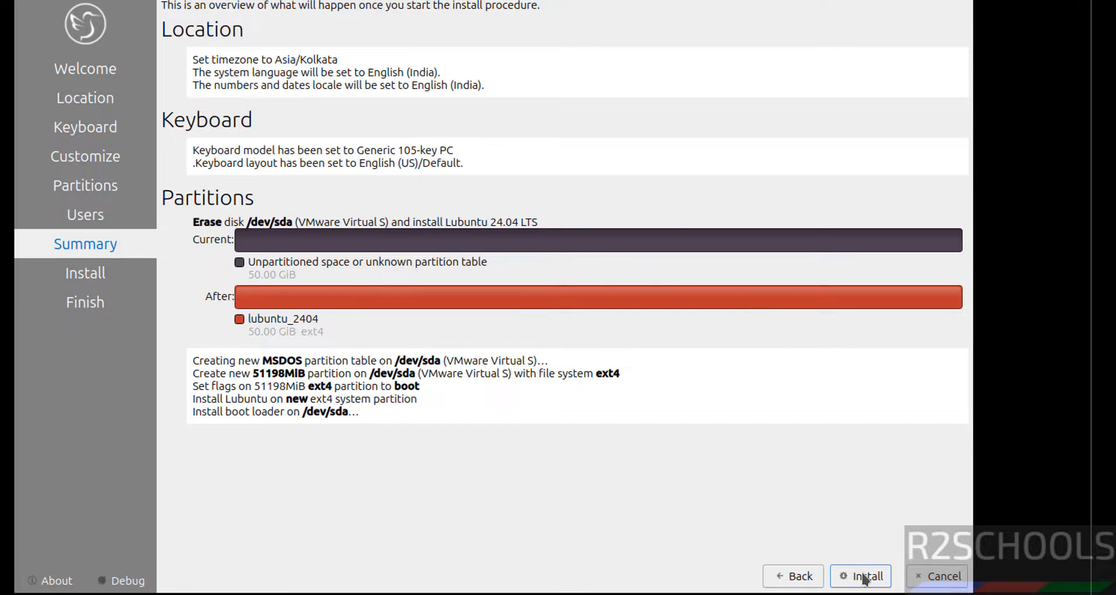
pyautogui.click(864, 577)
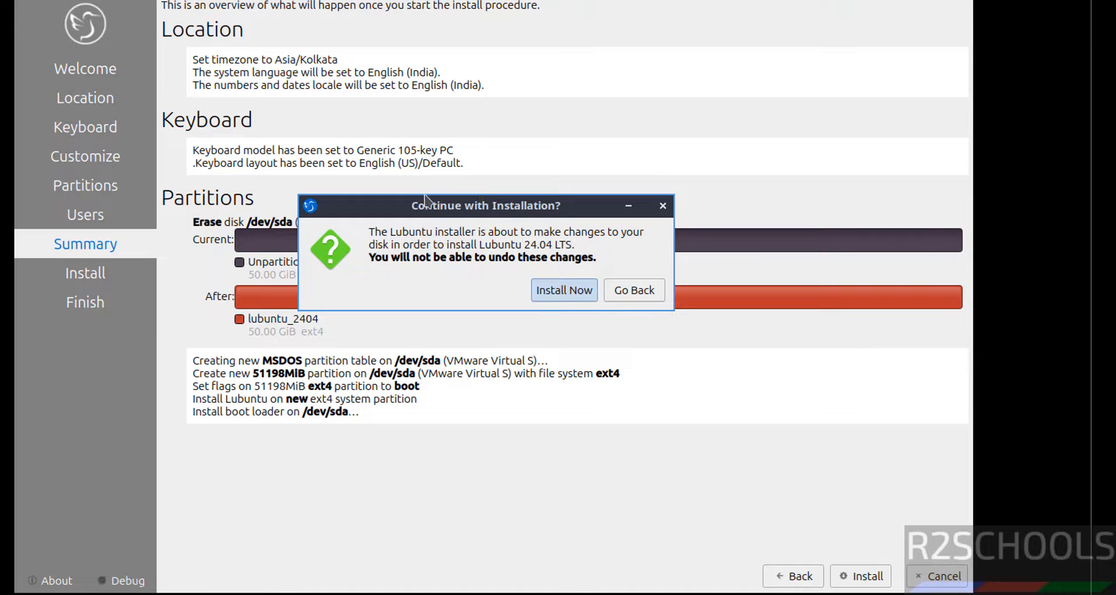
pyautogui.moveTo(415, 205); pyautogui.dragTo(427, 308)
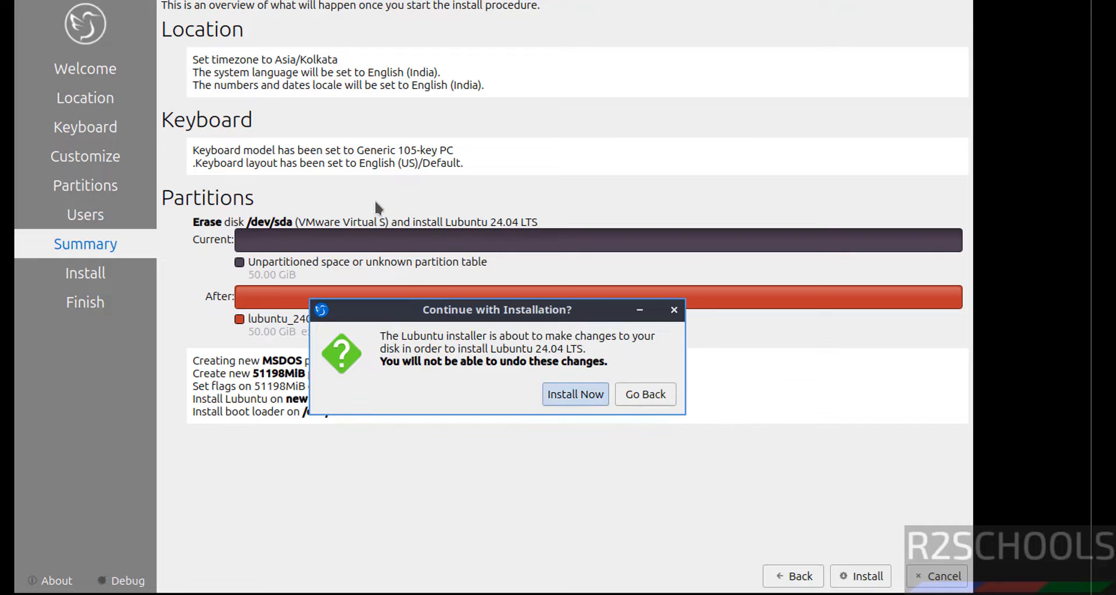
# Step: Confirm Install Now, then finish with Restart now checked once installation completes
pyautogui.click(578, 396)
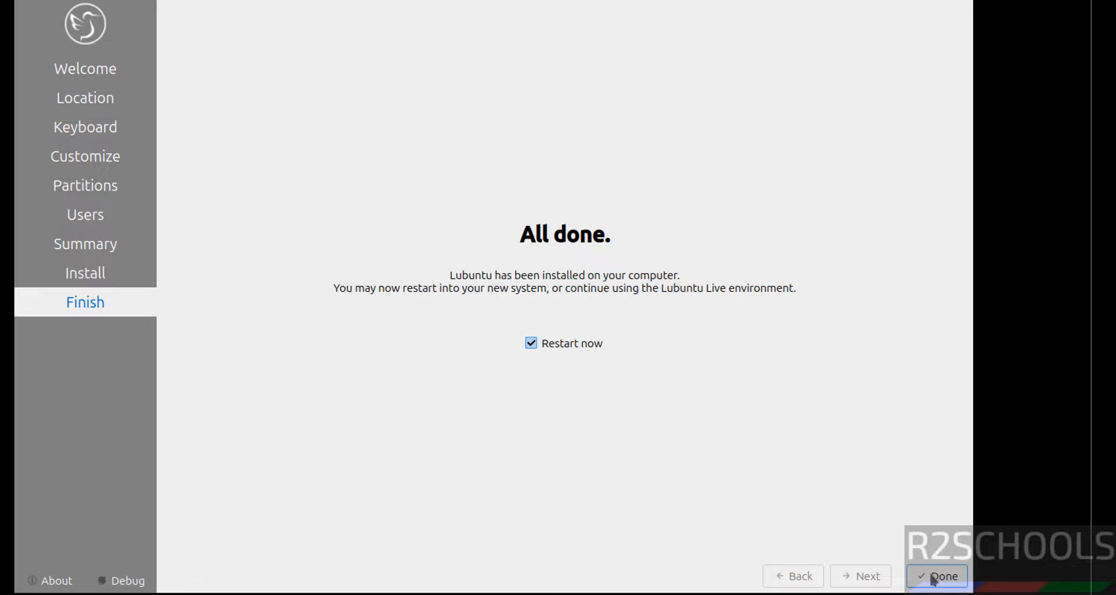
pyautogui.click(931, 578)
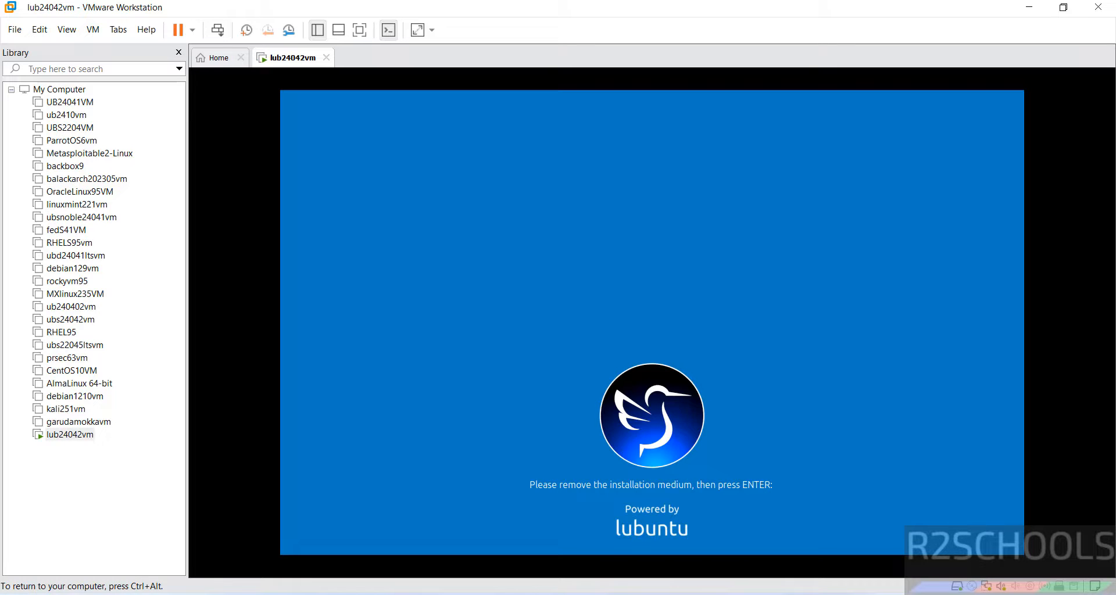
# Step: Uncheck Connect at power on for the CD/DVD (SATA) drive in lub24042vm settings, then continue booting
pyautogui.hotkey('ctrl', 'alt')
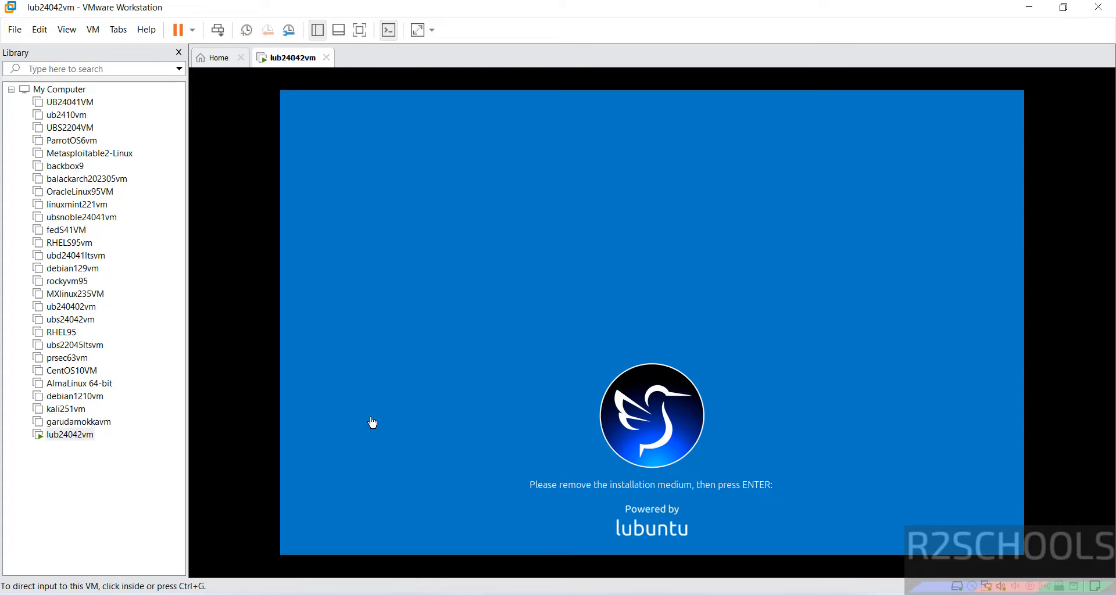
pyautogui.rightClick(68, 435)
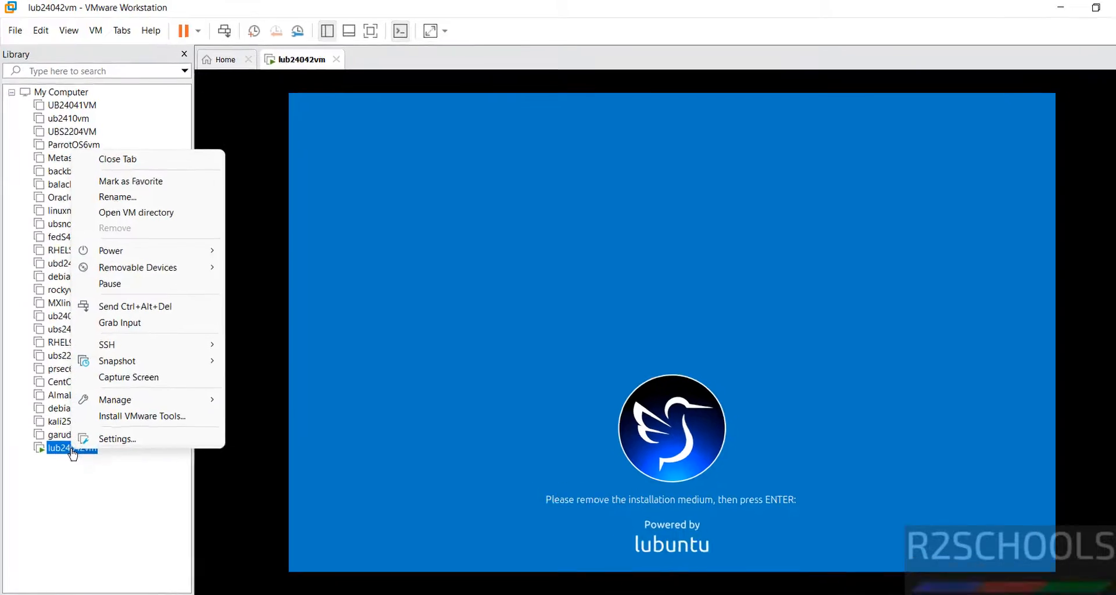
pyautogui.click(117, 438)
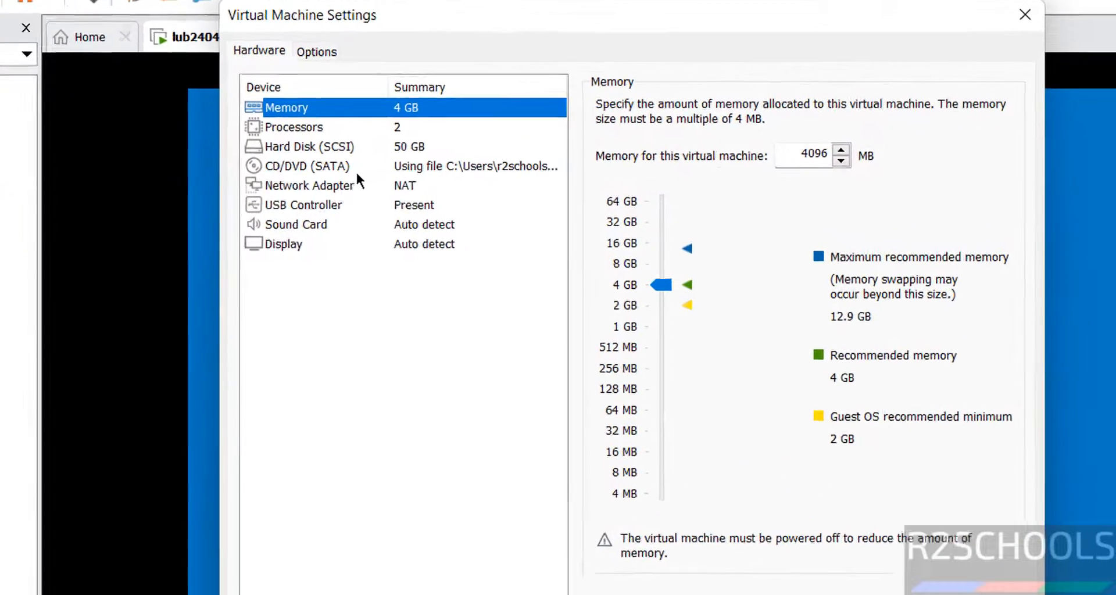
pyautogui.click(351, 165)
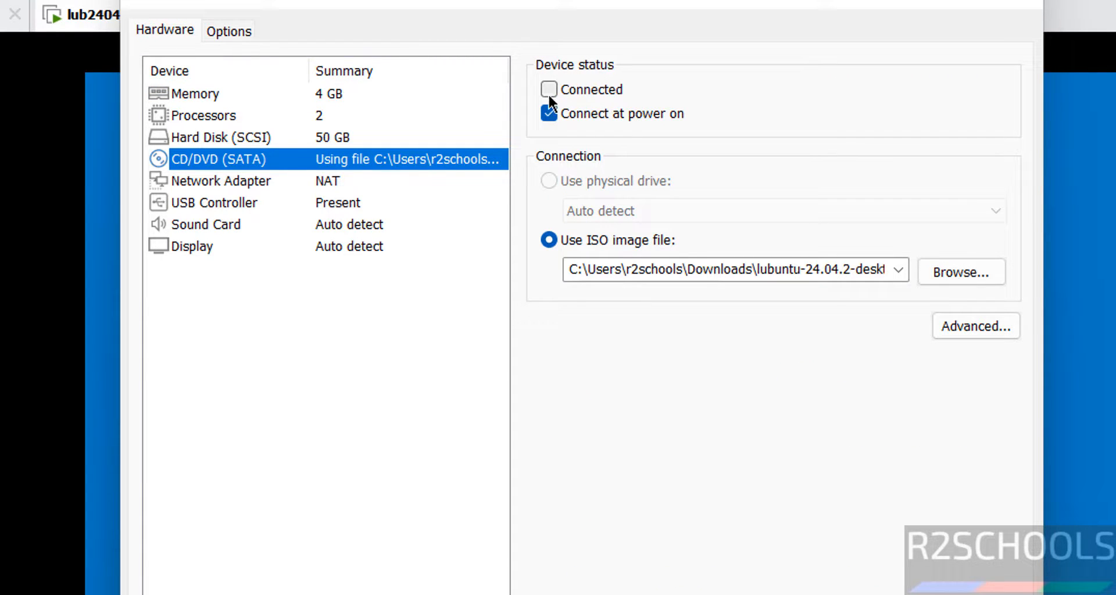
pyautogui.click(548, 114)
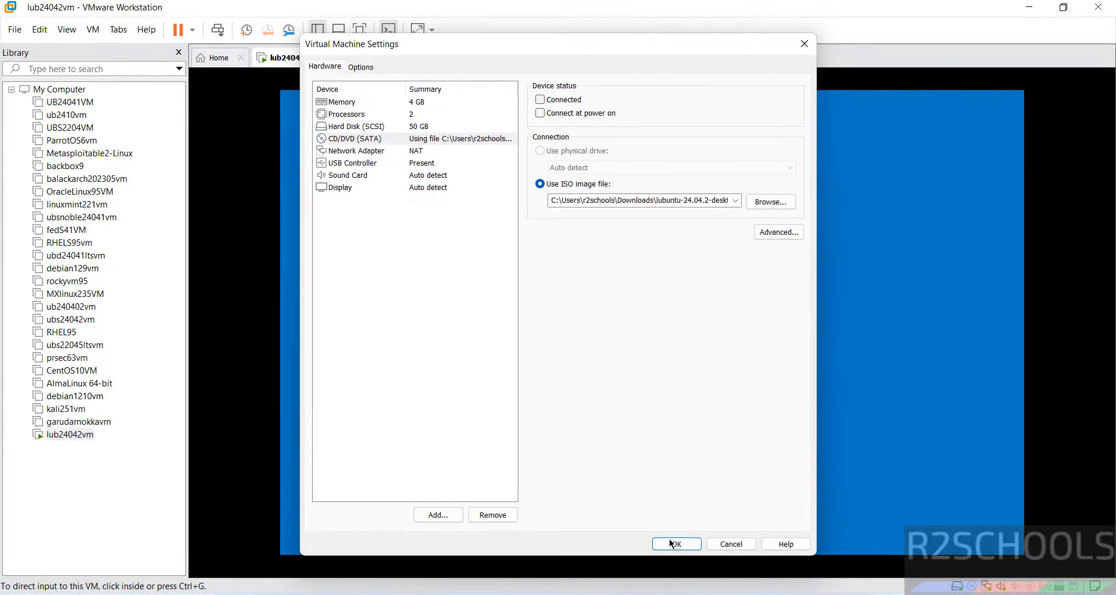
pyautogui.click(668, 539)
pyautogui.click(668, 539)
pyautogui.press('Return')
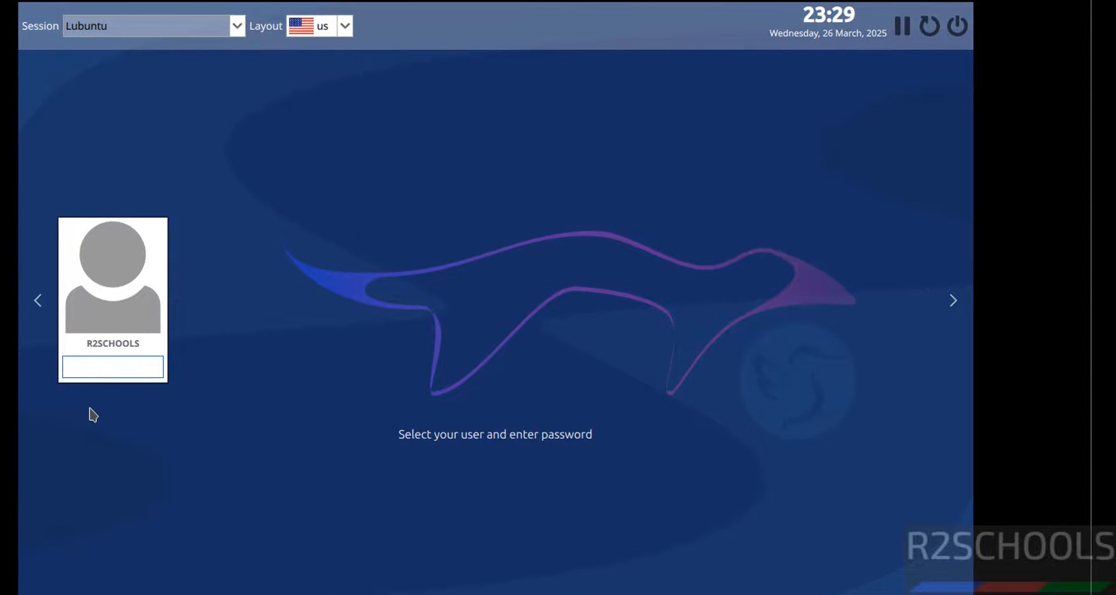
# Step: Log in with the account password and launch QTerminal by searching 'terminal' in the application menu
pyautogui.write('•••••••••')
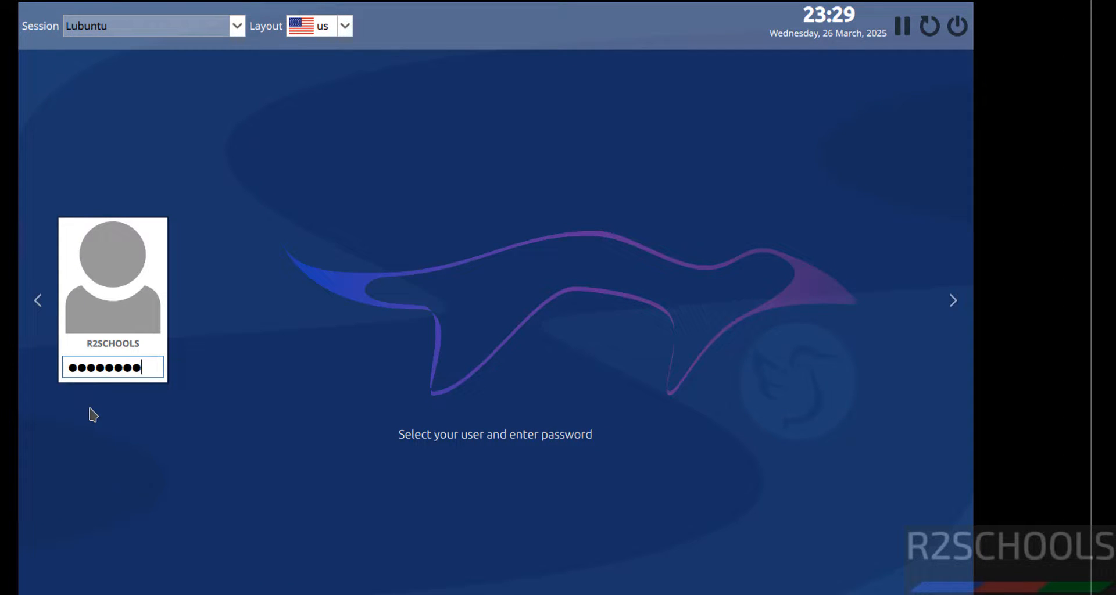
pyautogui.press('Return')
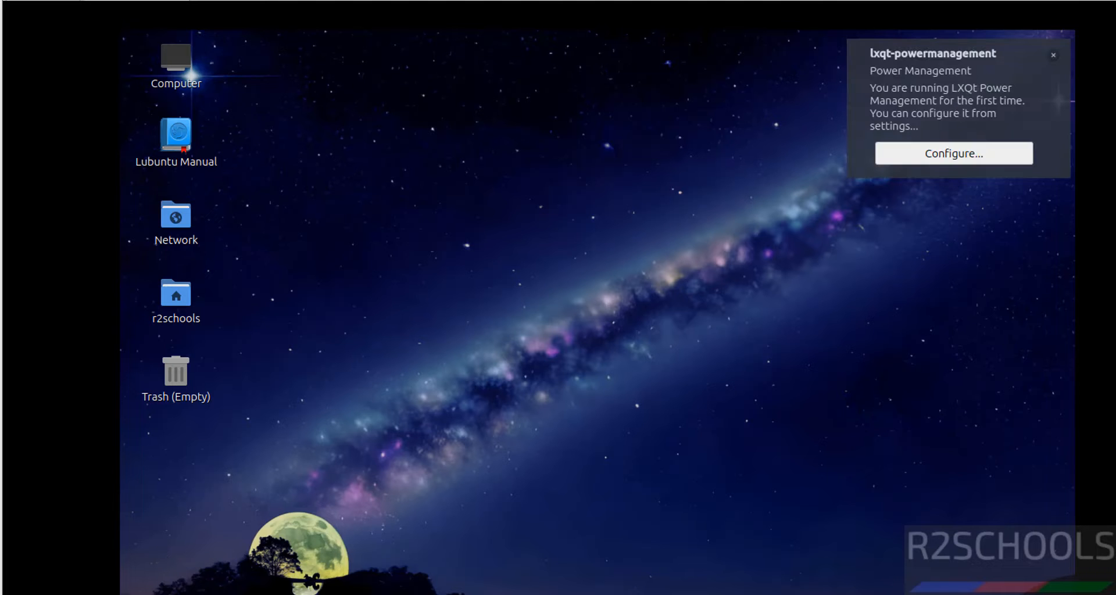
pyautogui.click(131, 594)
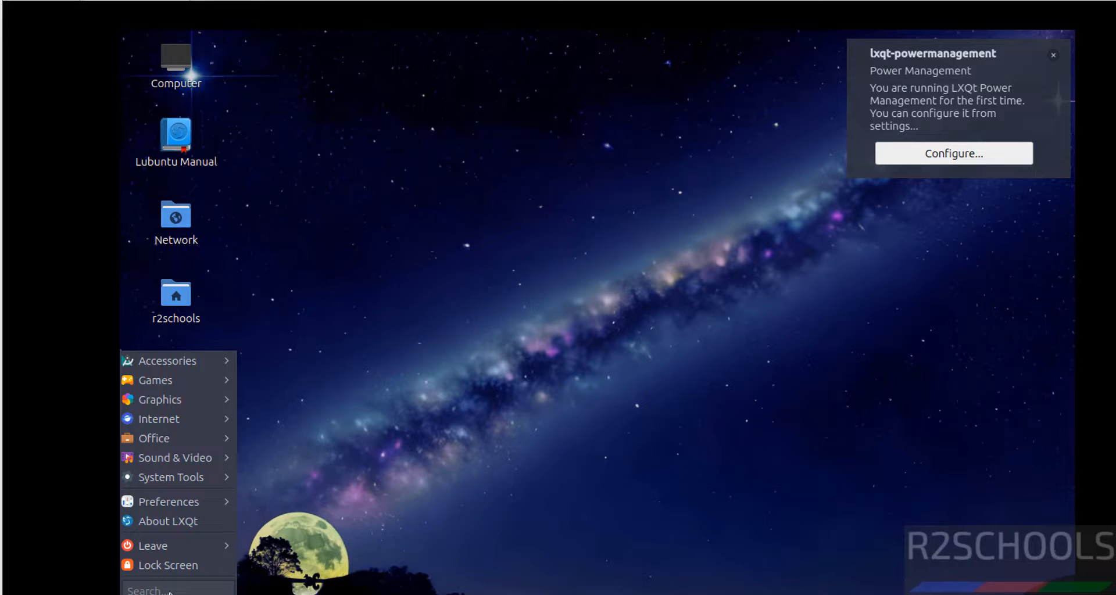
pyautogui.write('termna')
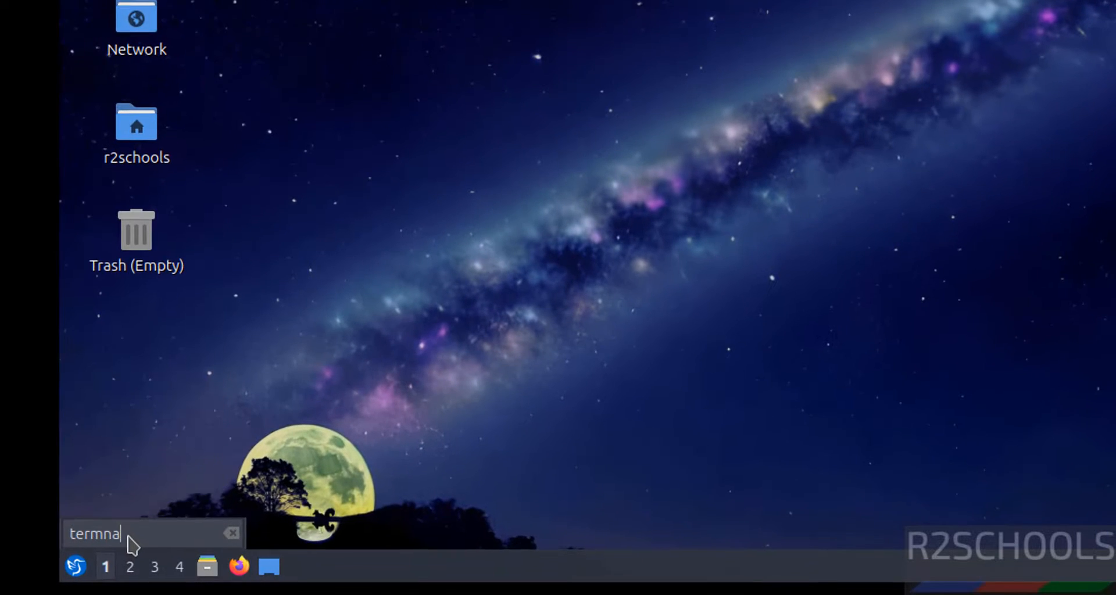
pyautogui.press('BackSpace')
pyautogui.press('BackSpace')
pyautogui.write('inal')
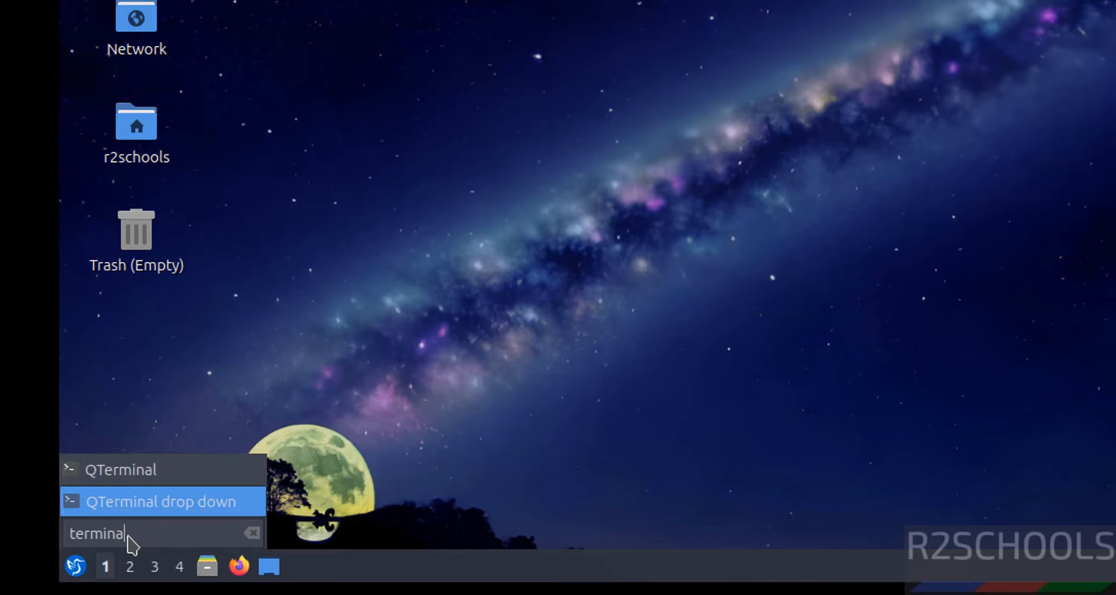
pyautogui.click(157, 478)
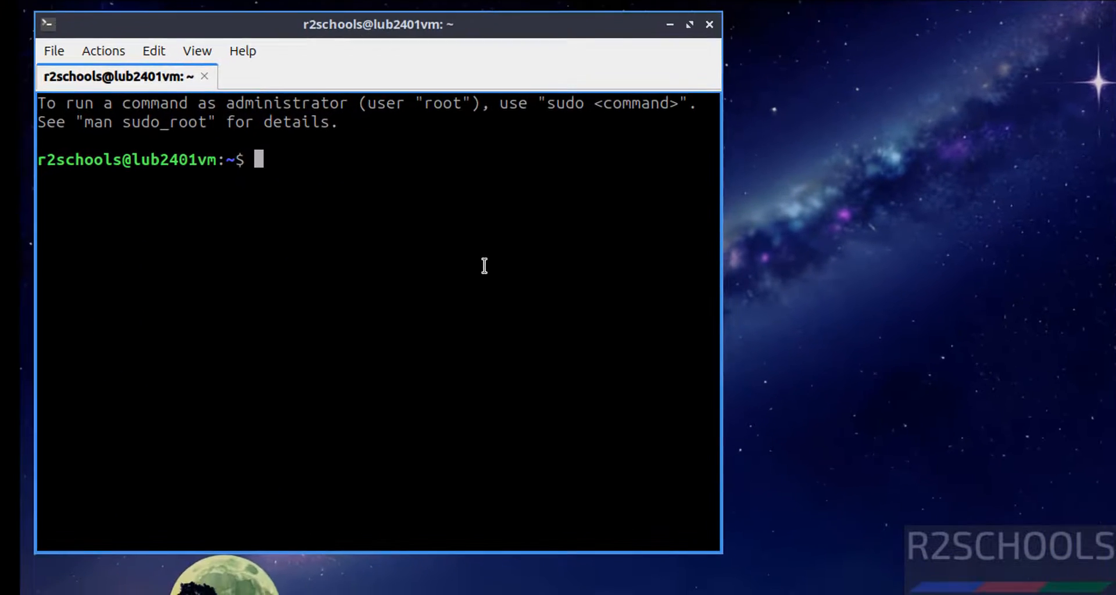
# Step: Display the OS release information with more /etc/os-release
pyautogui.write('more ')
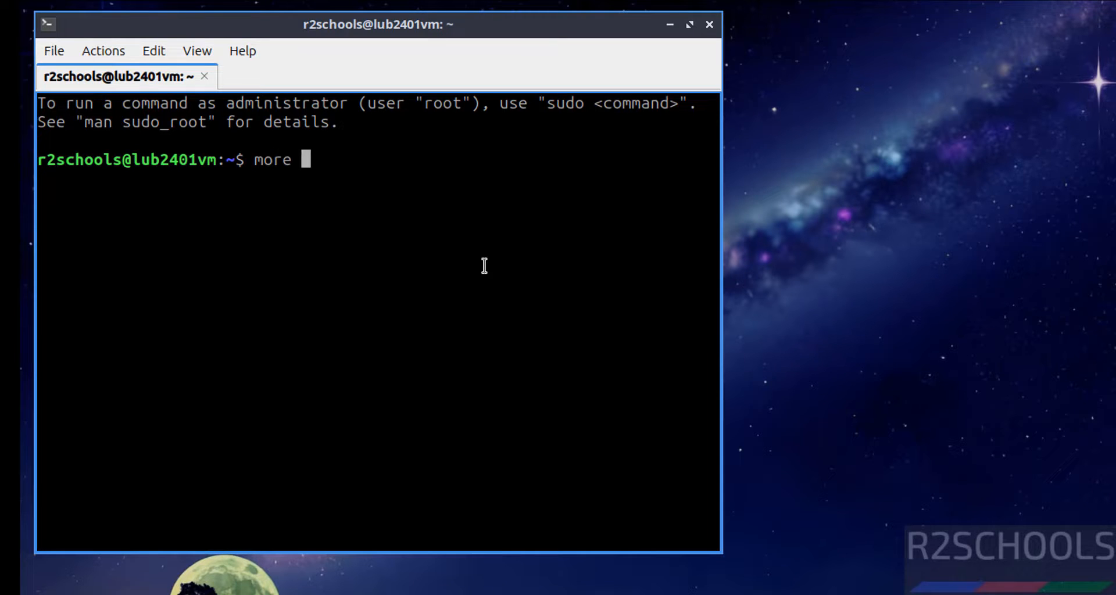
pyautogui.write('/etc/os-')
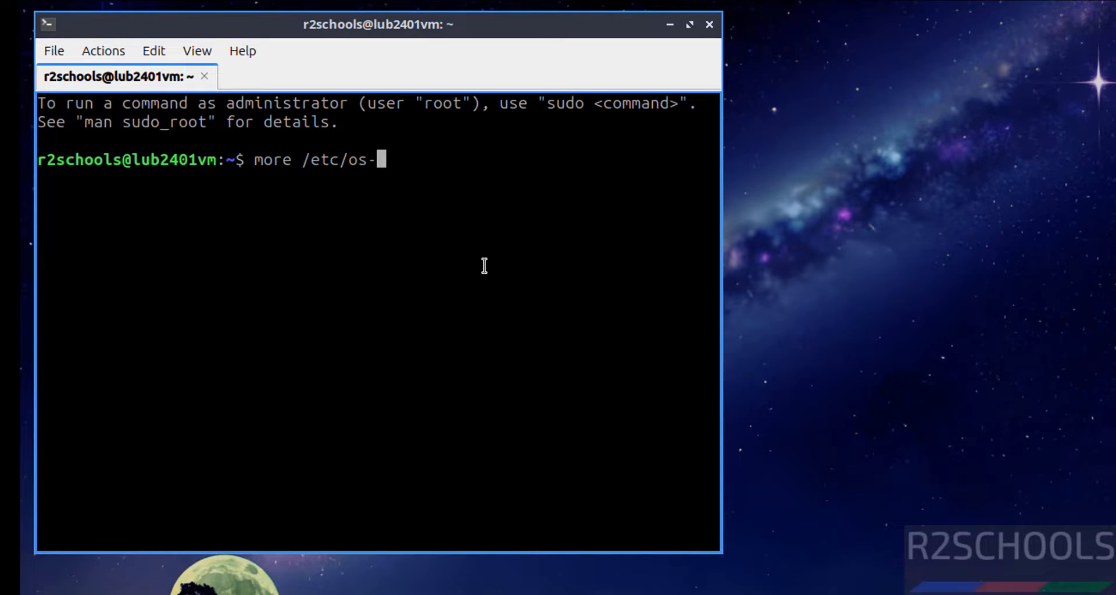
pyautogui.write('r')
pyautogui.press('Tab')
pyautogui.press('Return')
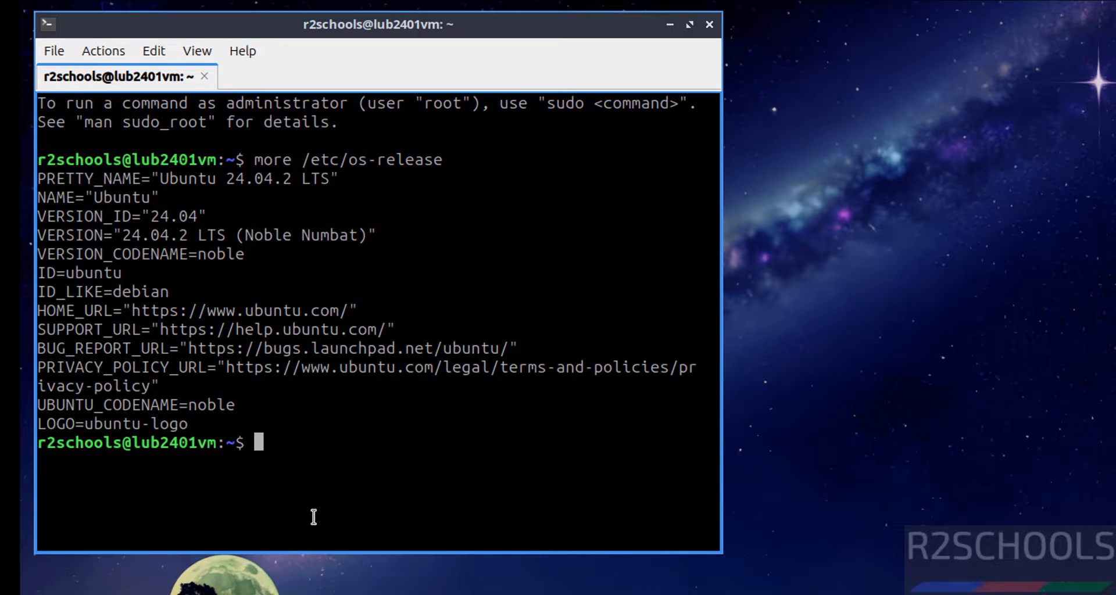
# Step: Clear the screen, try ifconfig (not found), then run ip addr and select 192.168.106.205/24
pyautogui.hotkey('ctrl', 'l')
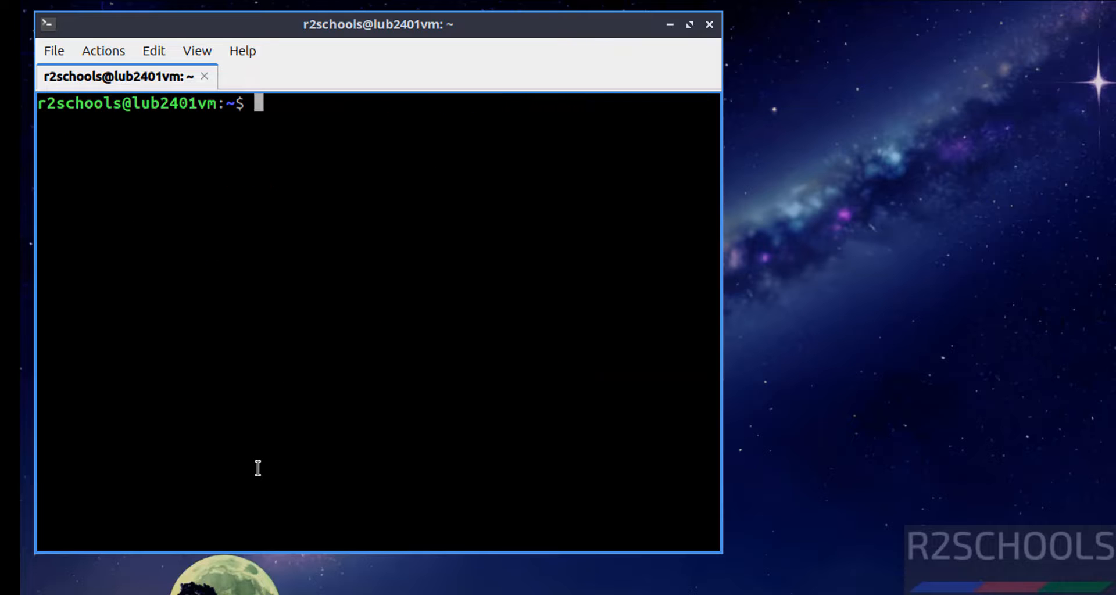
pyautogui.write('ifconfig')
pyautogui.press('Return')
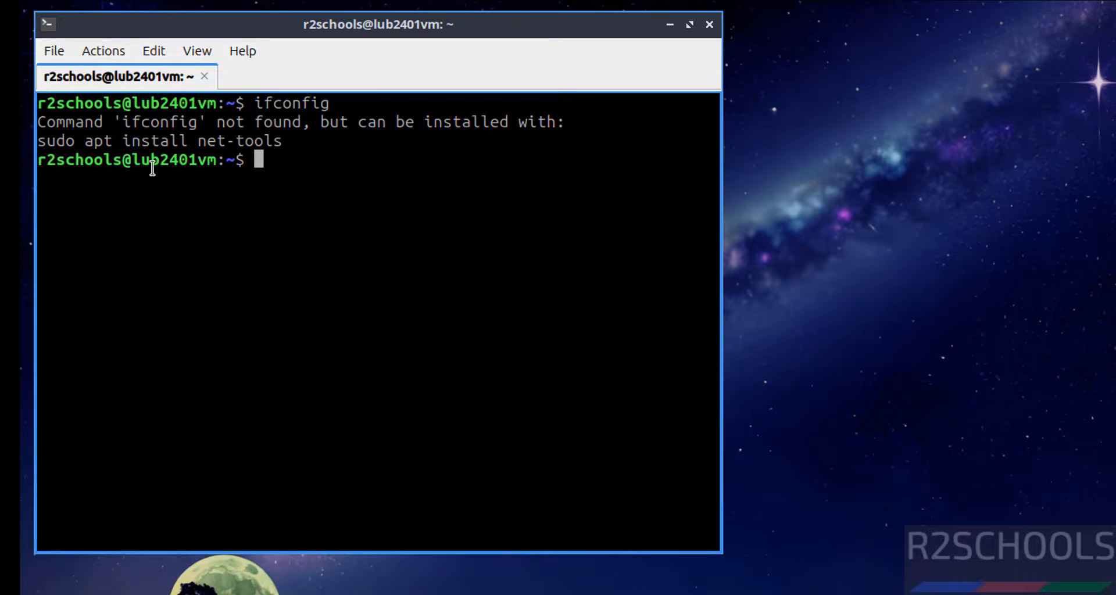
pyautogui.write('ip addr')
pyautogui.press('Return')
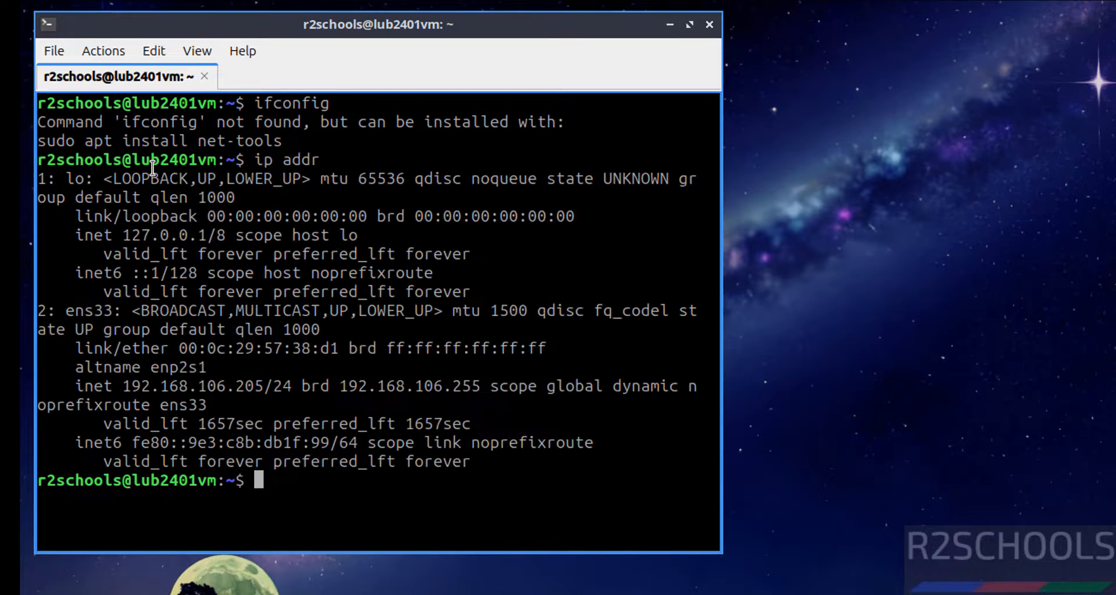
pyautogui.doubleClick(212, 387)
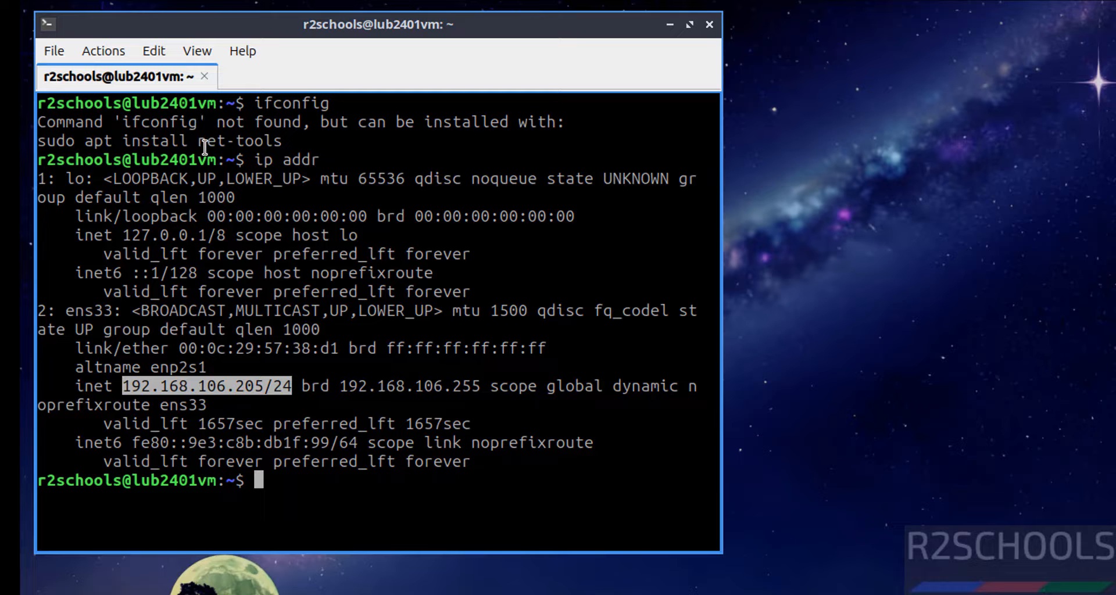
# Step: Install net-tools with sudo apt install net-tools, entering the administrator password
pyautogui.write('sudo apt ')
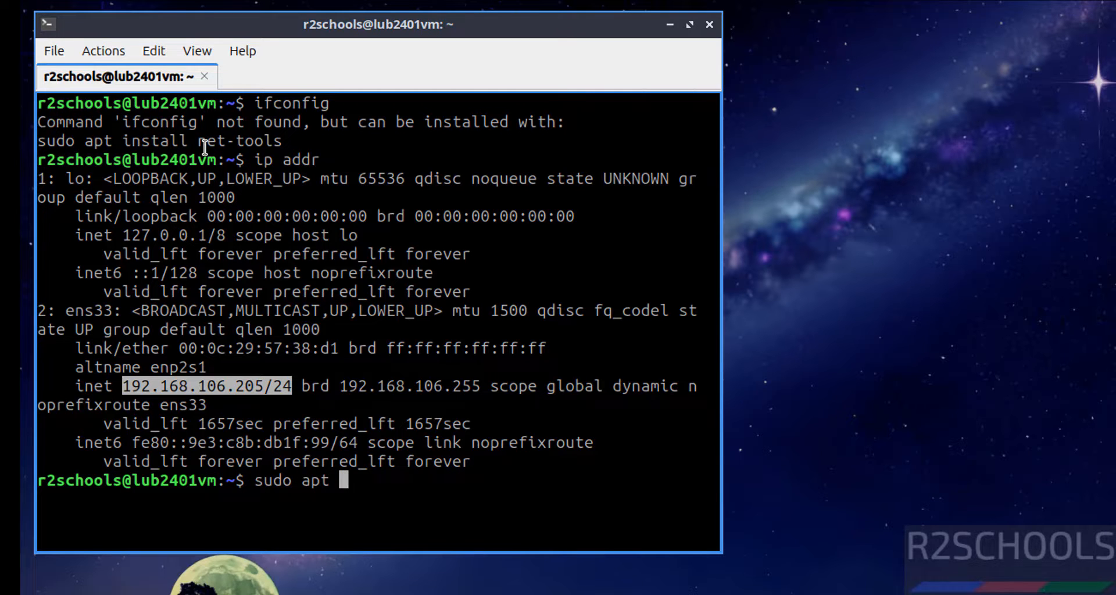
pyautogui.write('instal')
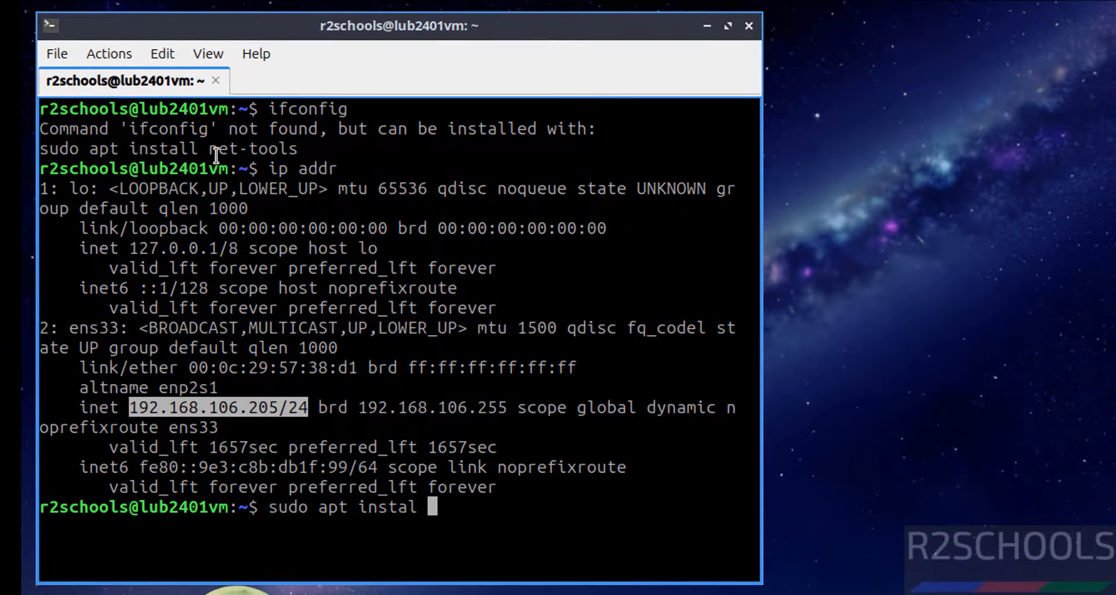
pyautogui.press('BackSpace')
pyautogui.write('l net-')
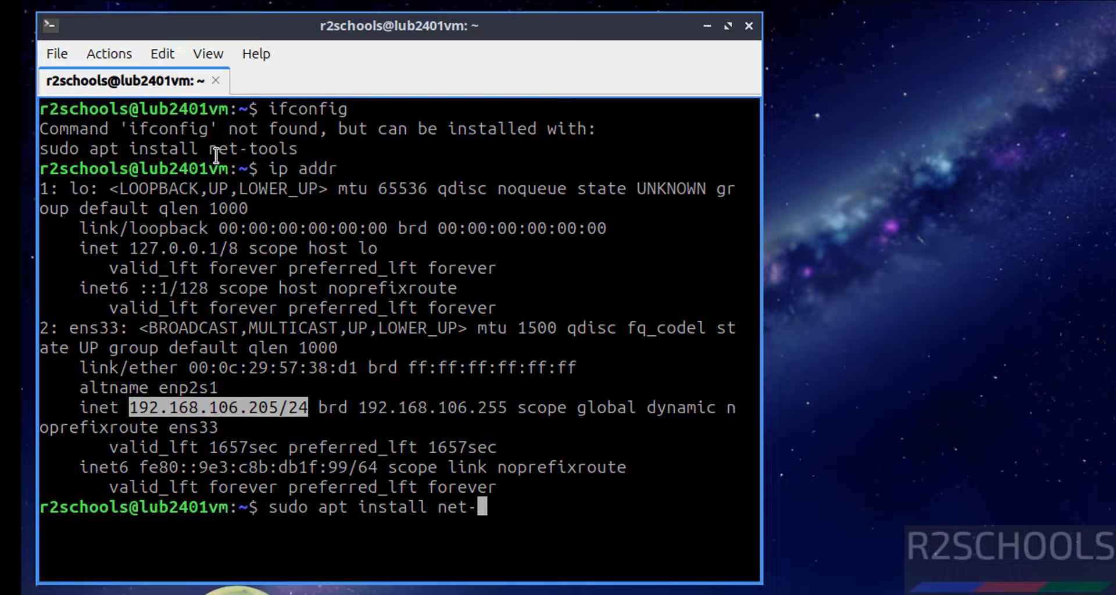
pyautogui.write('tools')
pyautogui.press('Return')
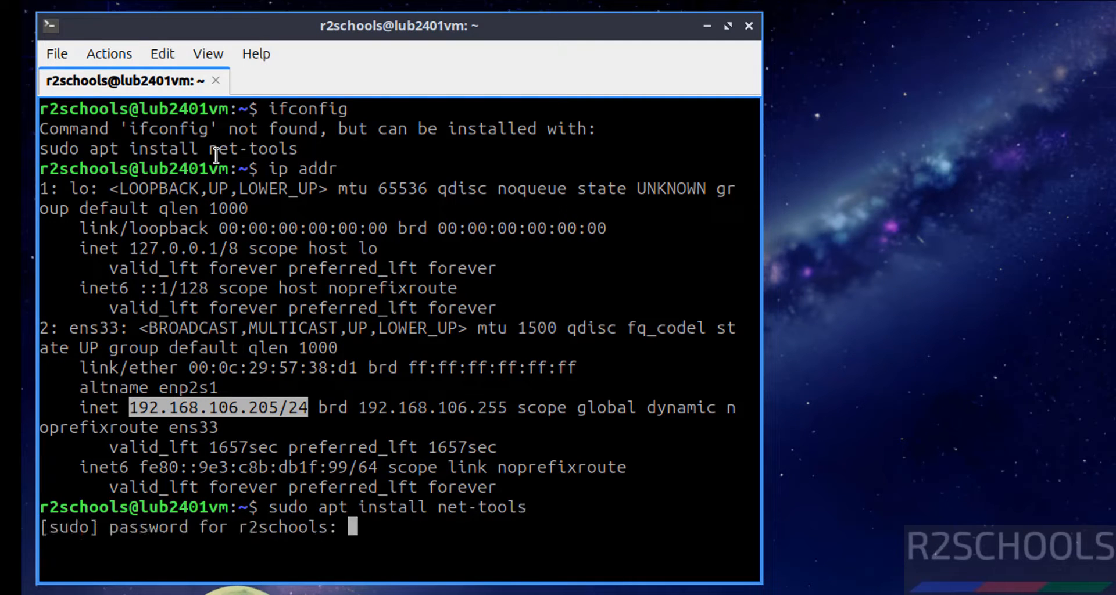
pyautogui.press('Return')
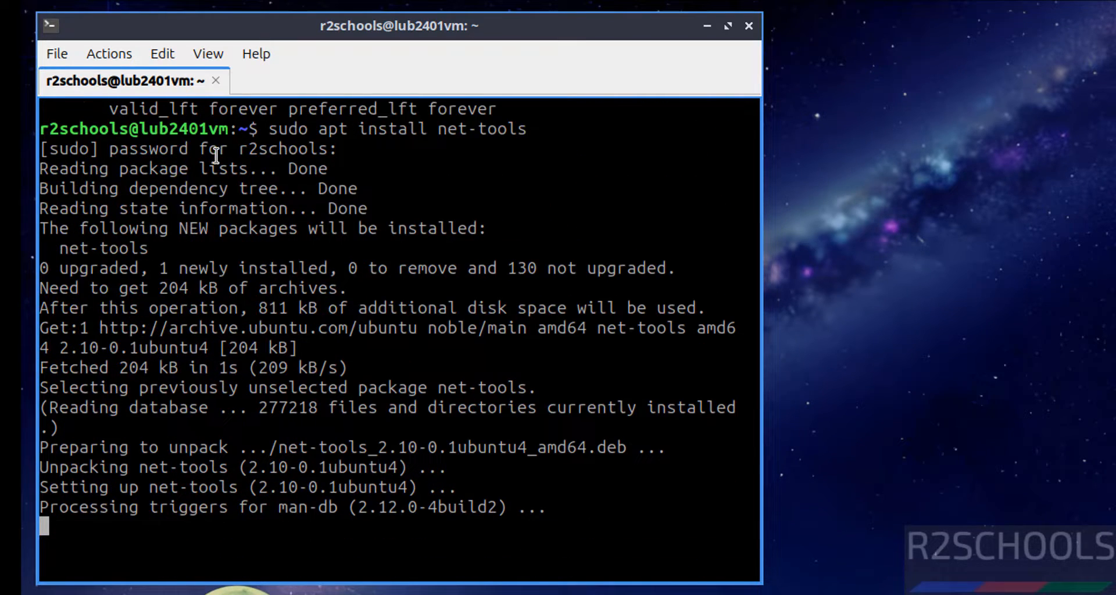
# Step: Run ifconfig to confirm ens33 at 192.168.106.205, then clear the terminal
pyautogui.hotkey('ctrl', 'l')
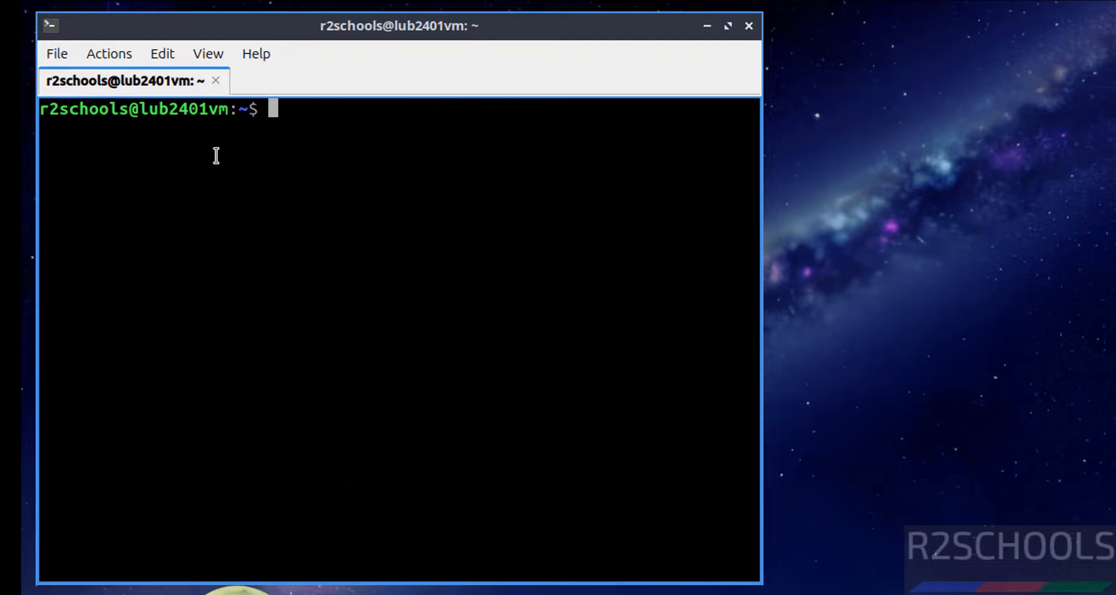
pyautogui.write('ifocnfig')
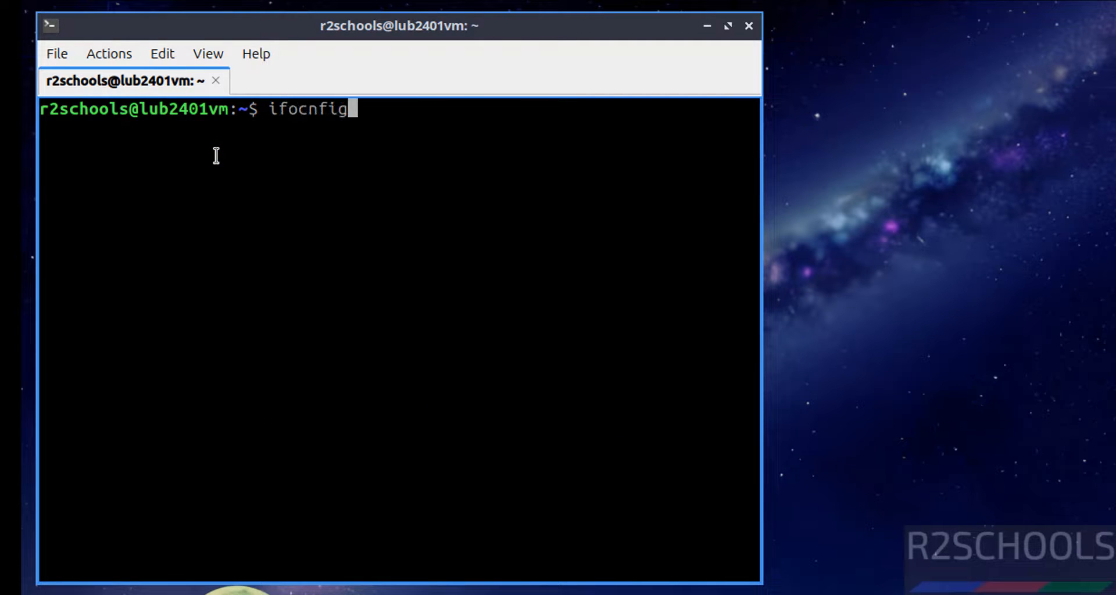
pyautogui.press('Return')
pyautogui.write('if')
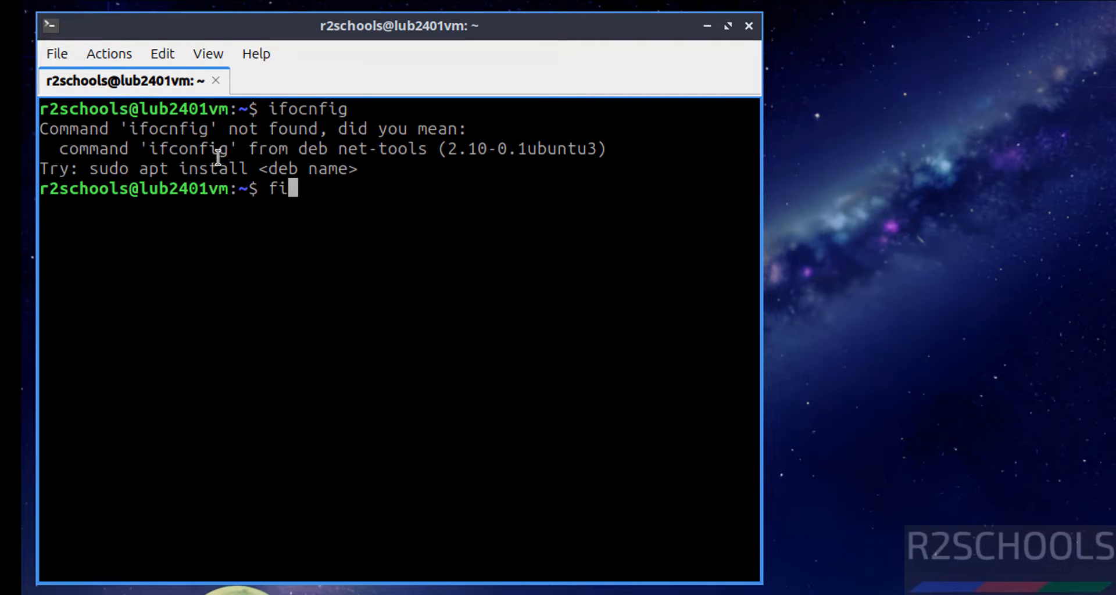
pyautogui.press('BackSpace')
pyautogui.press('BackSpace')
pyautogui.write('ifconfig')
pyautogui.press('Return')
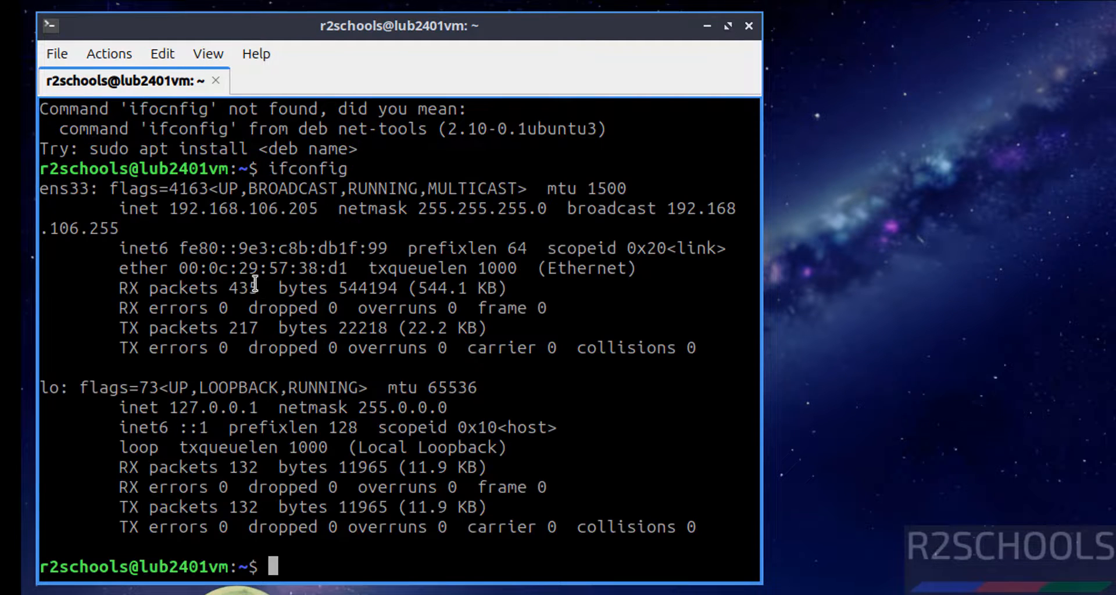
pyautogui.doubleClick(277, 209)
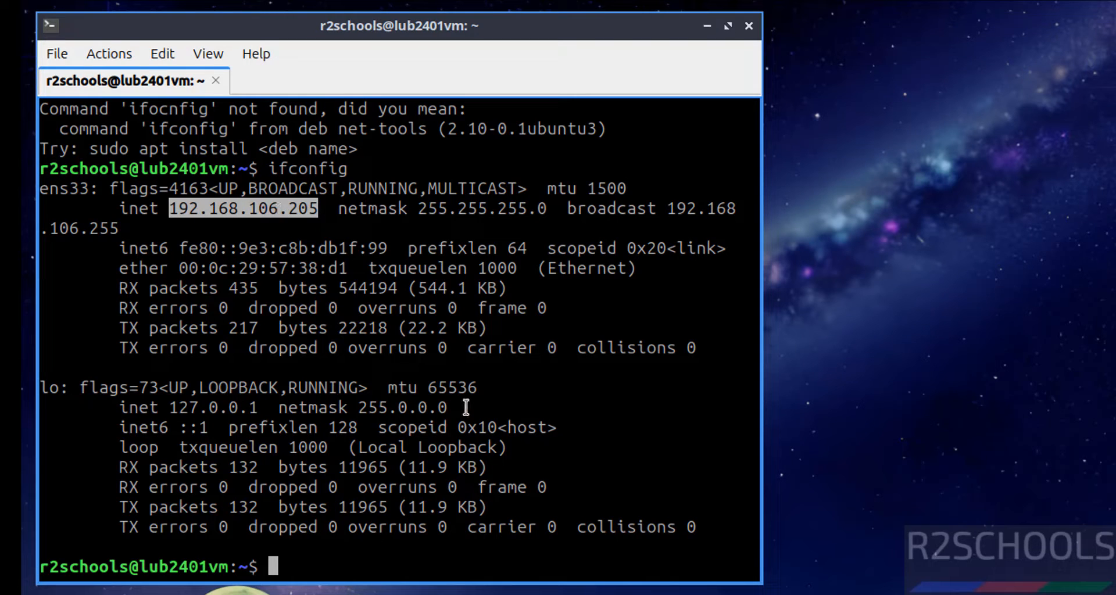
pyautogui.hotkey('ctrl', 'l')
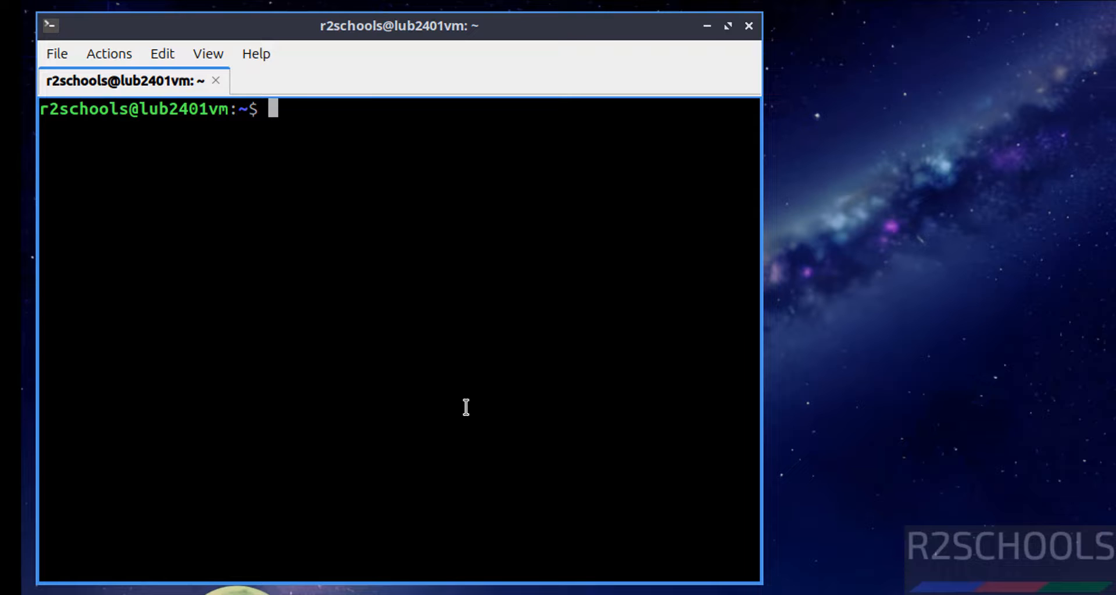
# Step: Run sudo apt update && sudo apt upgrade and answer y to upgrade the 129 packages
pyautogui.write('sudo apt')
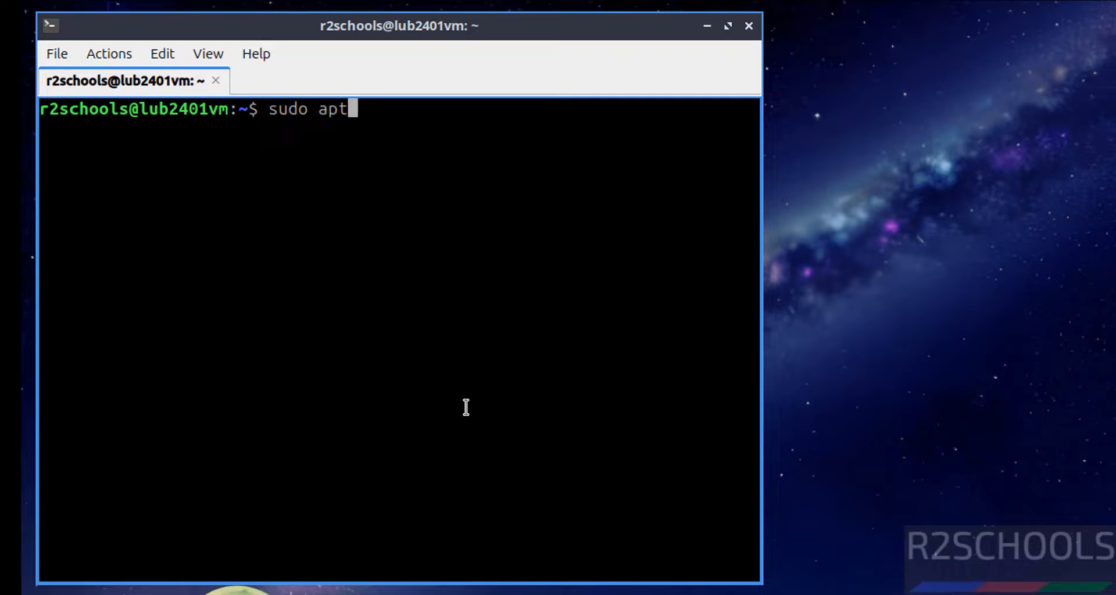
pyautogui.write(' update ')
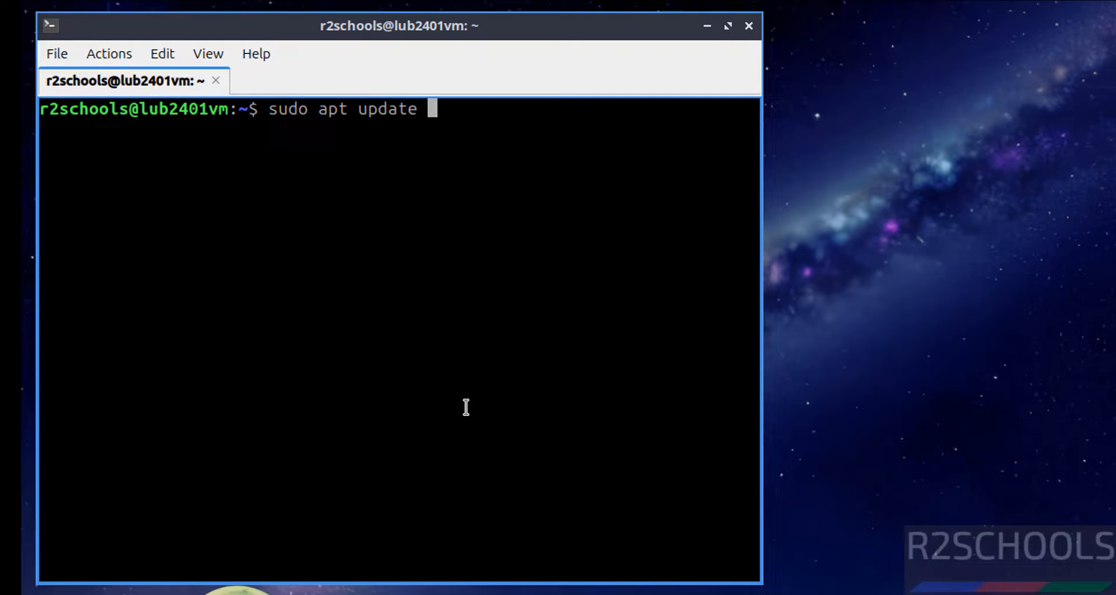
pyautogui.write('&& sudo a')
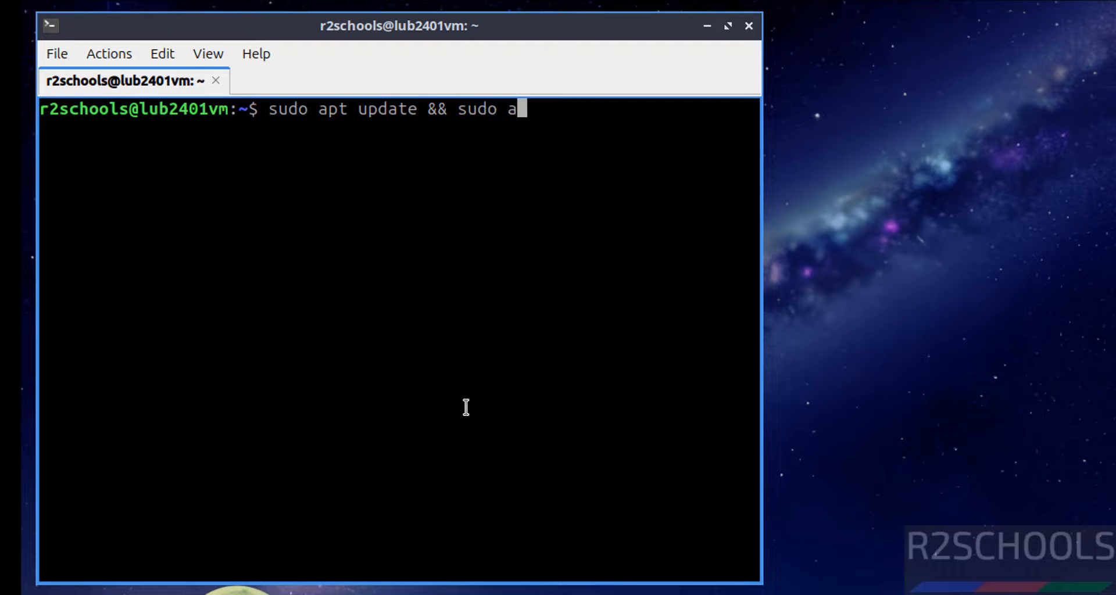
pyautogui.write('pt upgrade')
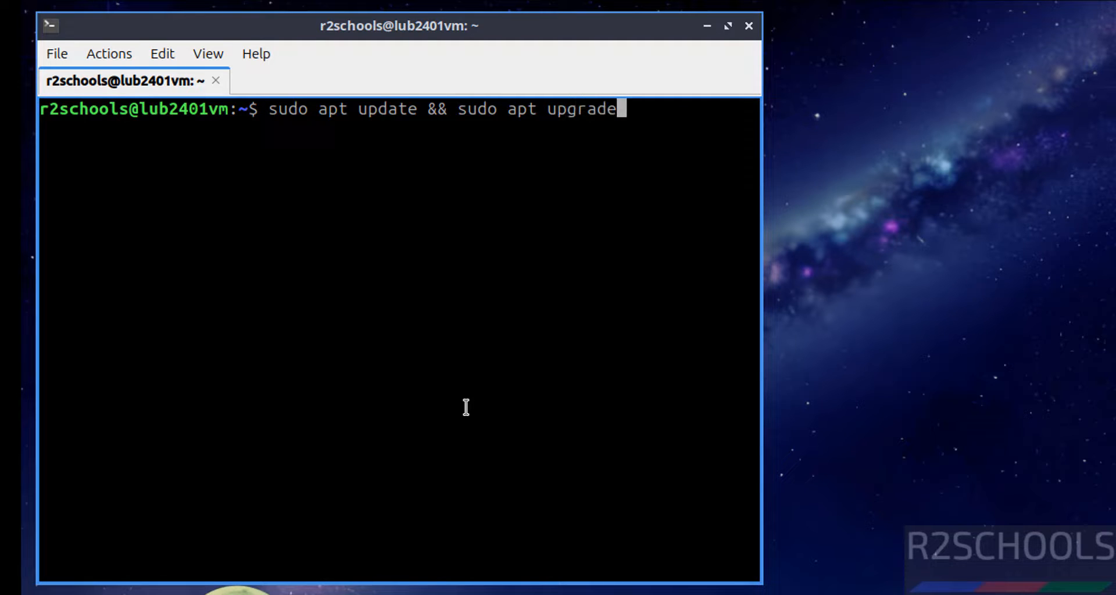
pyautogui.press('Return')
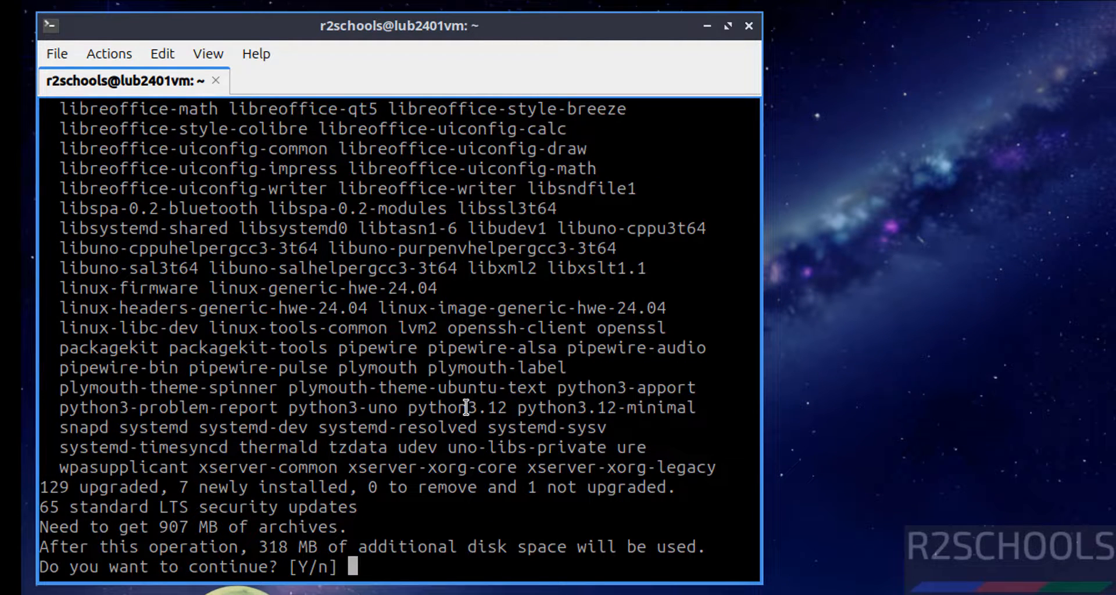
pyautogui.write('y')
pyautogui.press('Return')
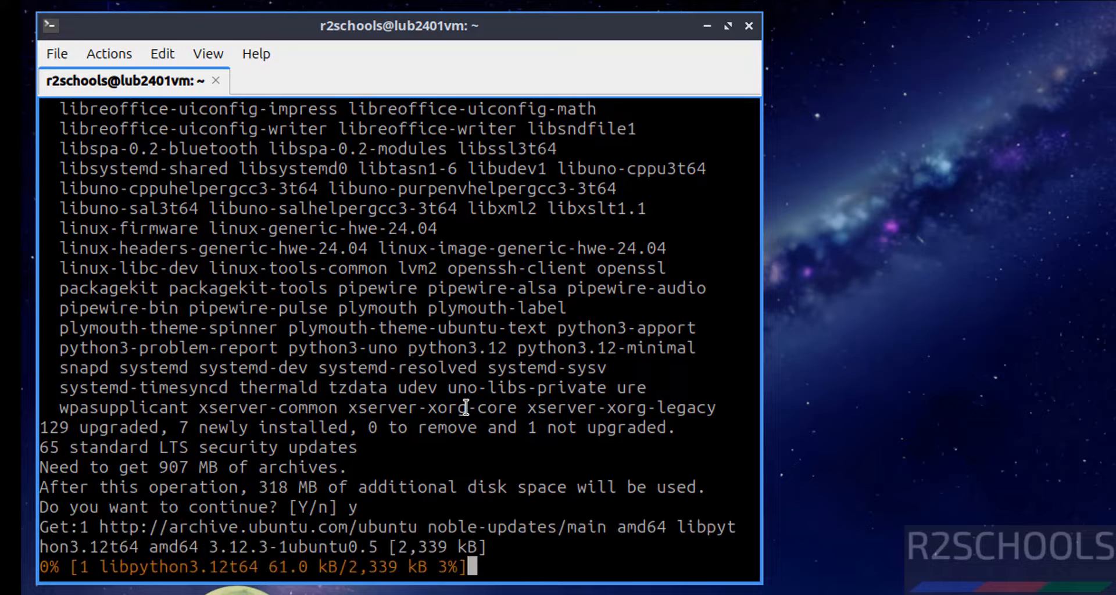